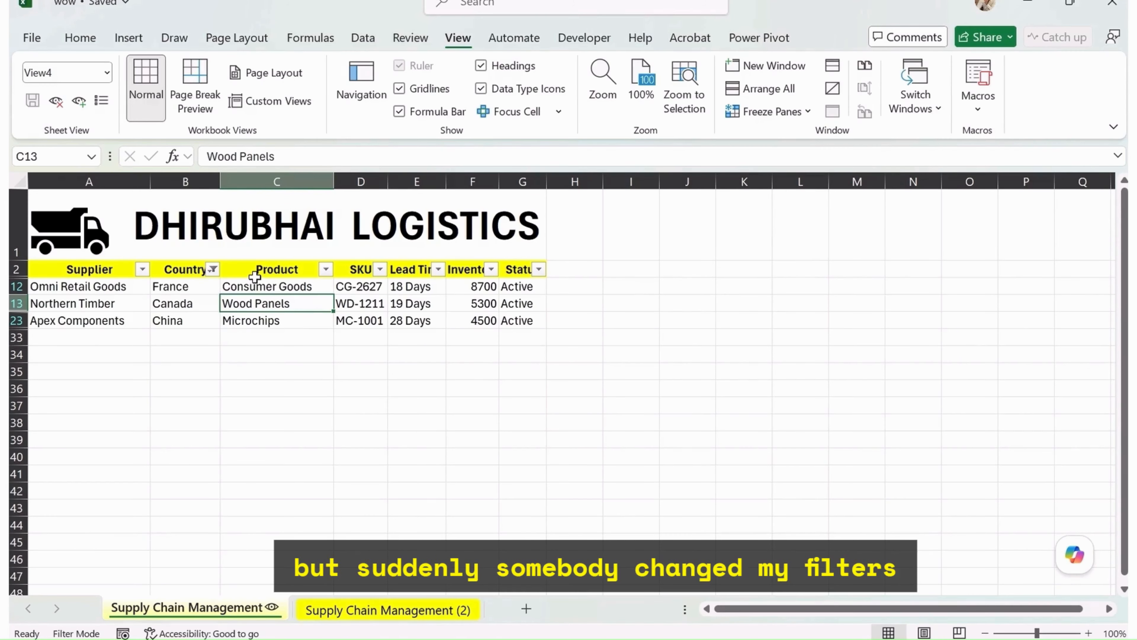
Step: Filter the Status column to show only the Delayed rows
key(ctrl+shift+l)
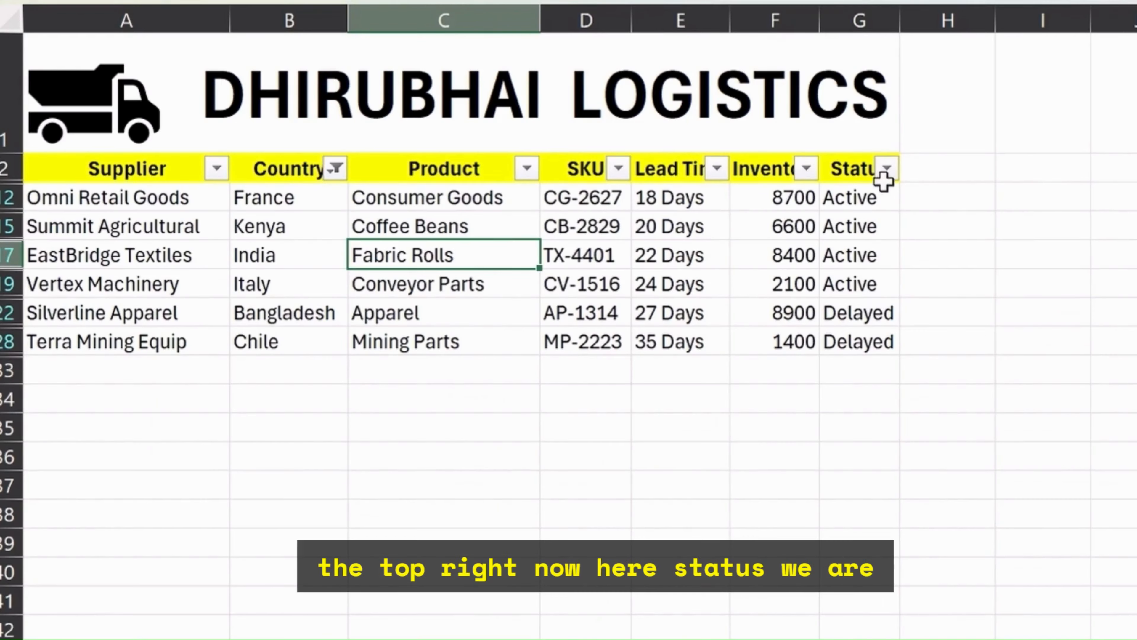
click(887, 168)
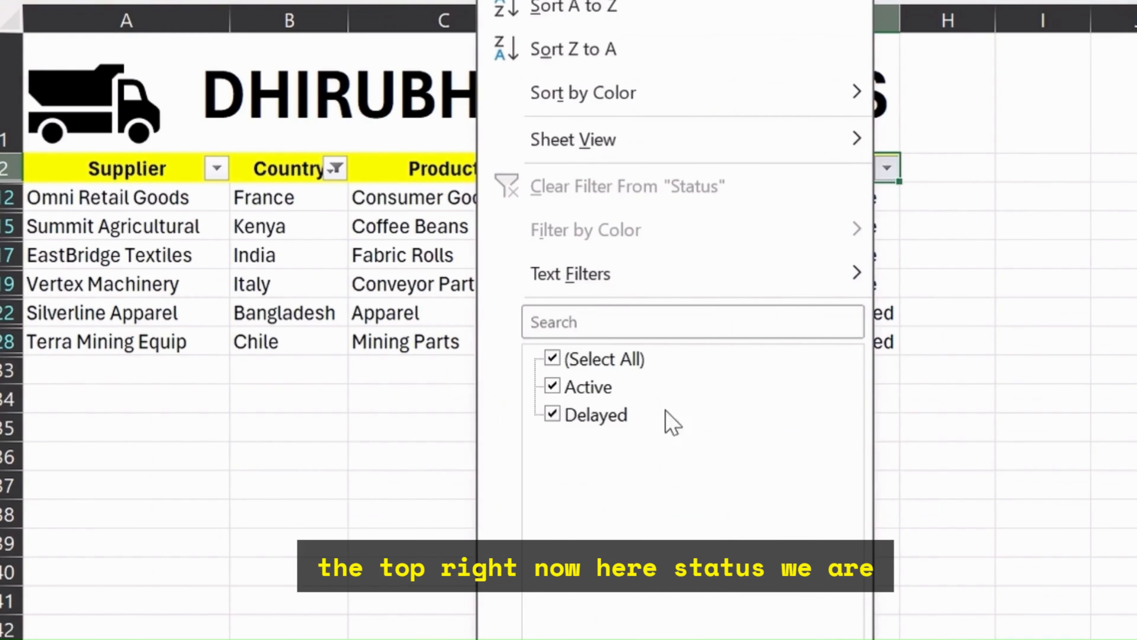
click(611, 391)
key(Return)
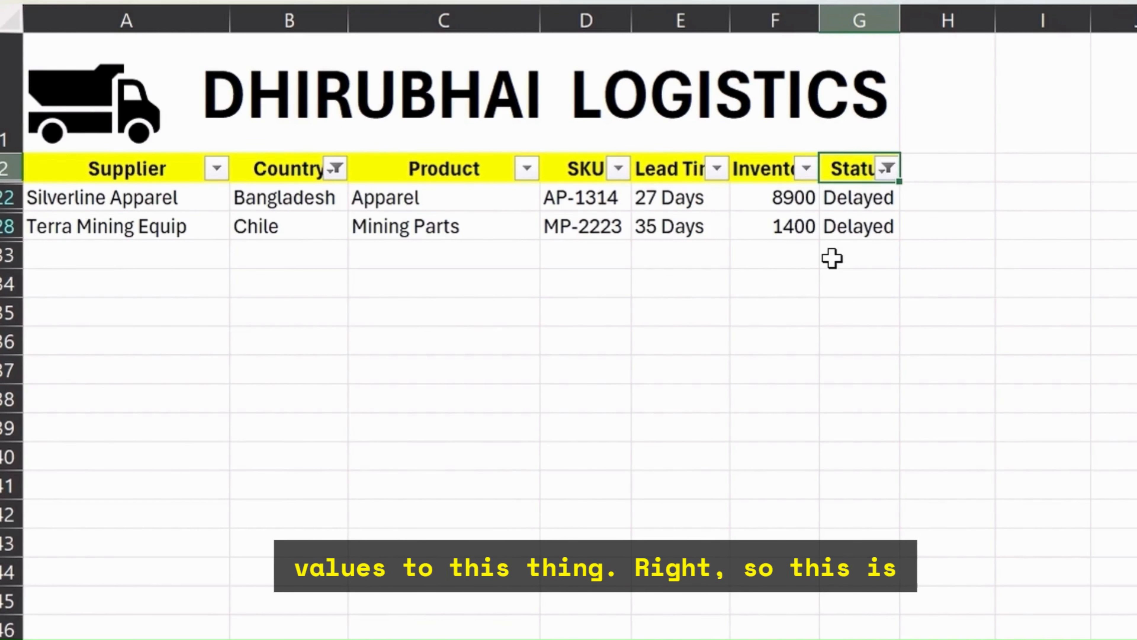
Step: Sort the Inventory column from largest to smallest and remove the filters from the table
click(806, 169)
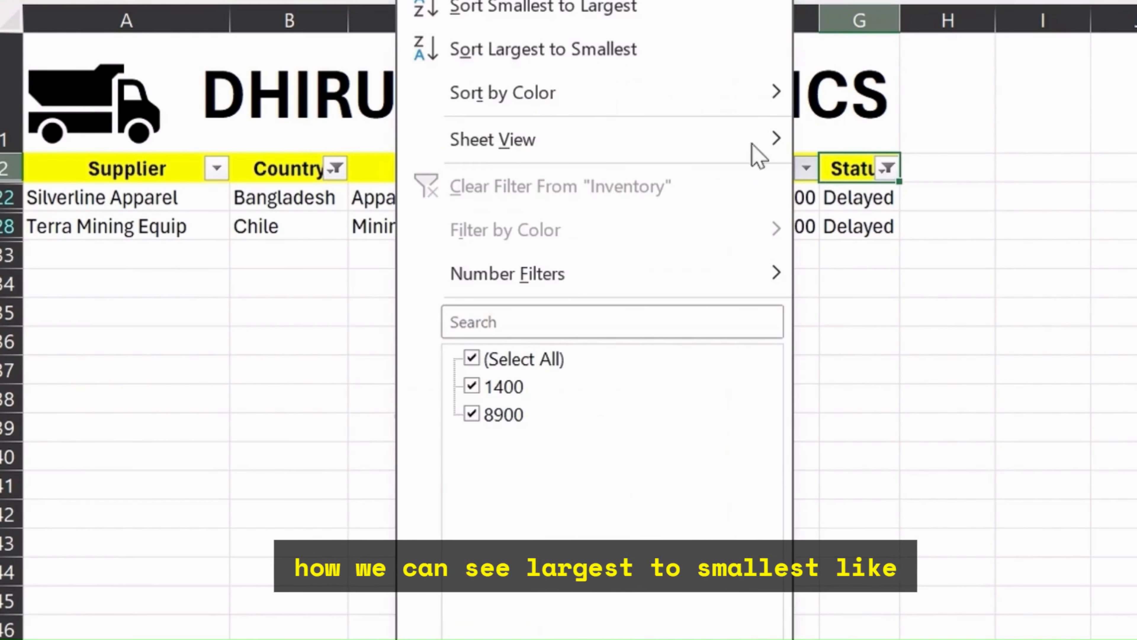
click(677, 57)
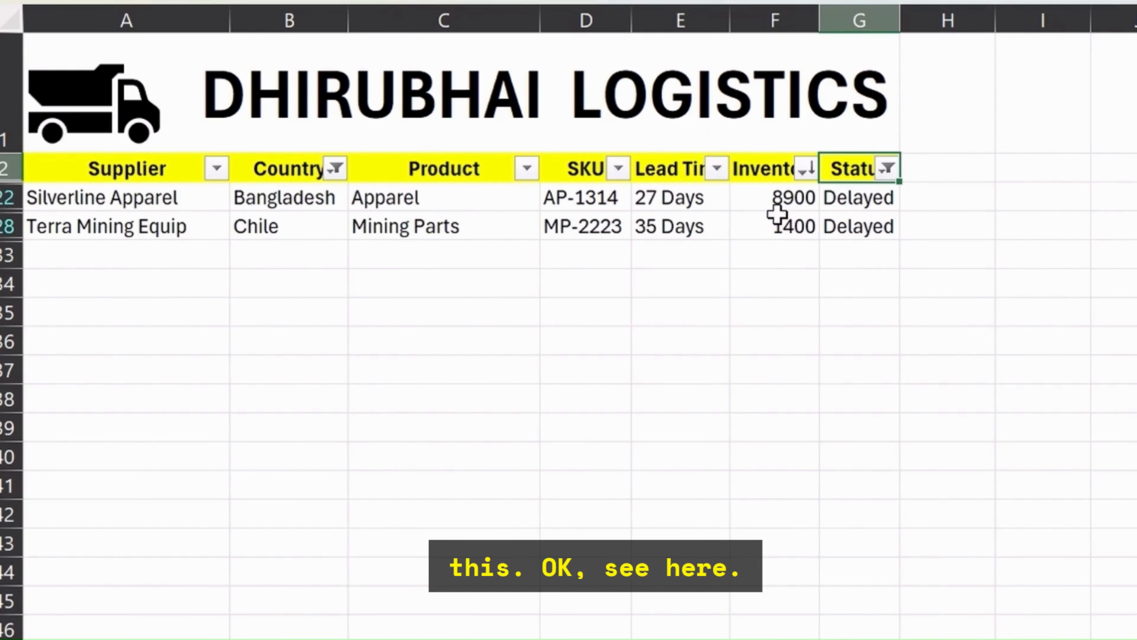
key(ctrl+shift+l)
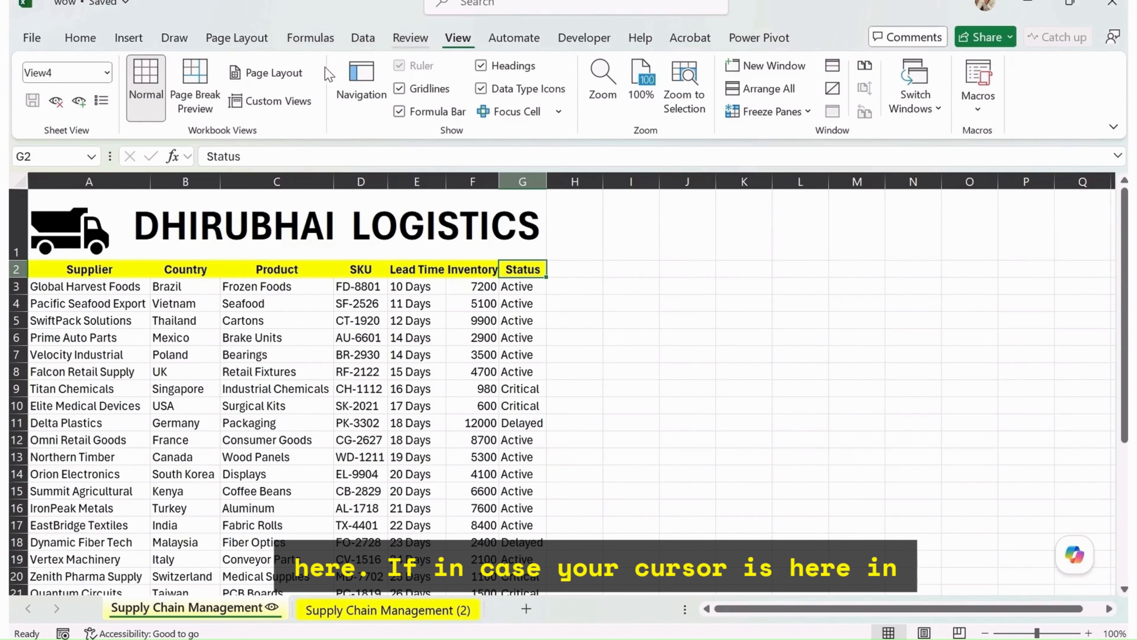
click(90, 45)
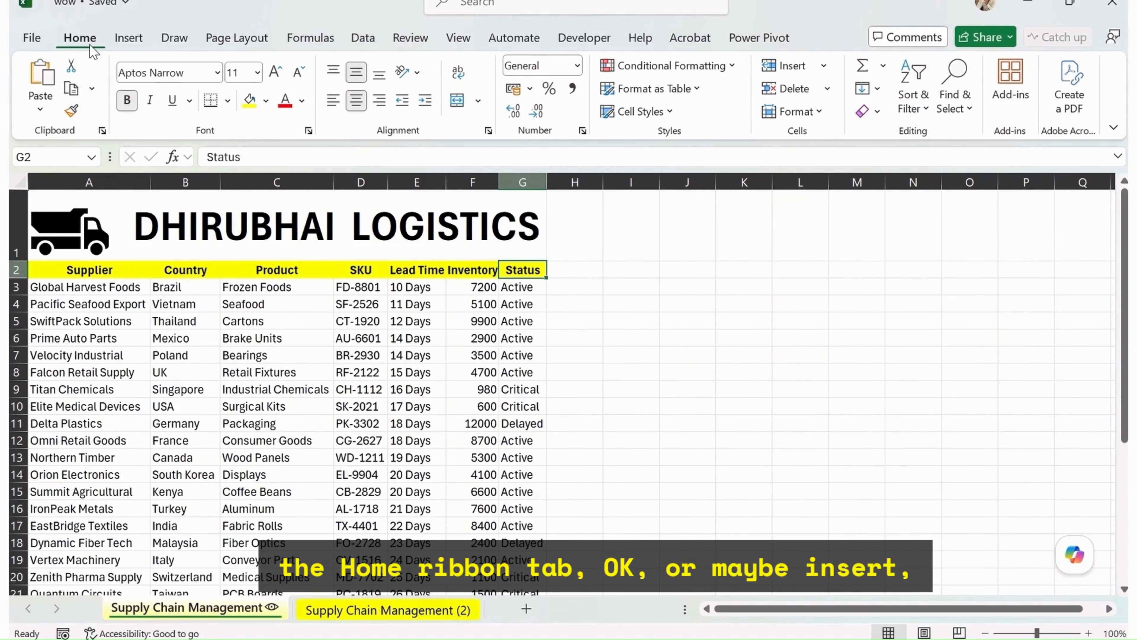
click(129, 38)
click(174, 37)
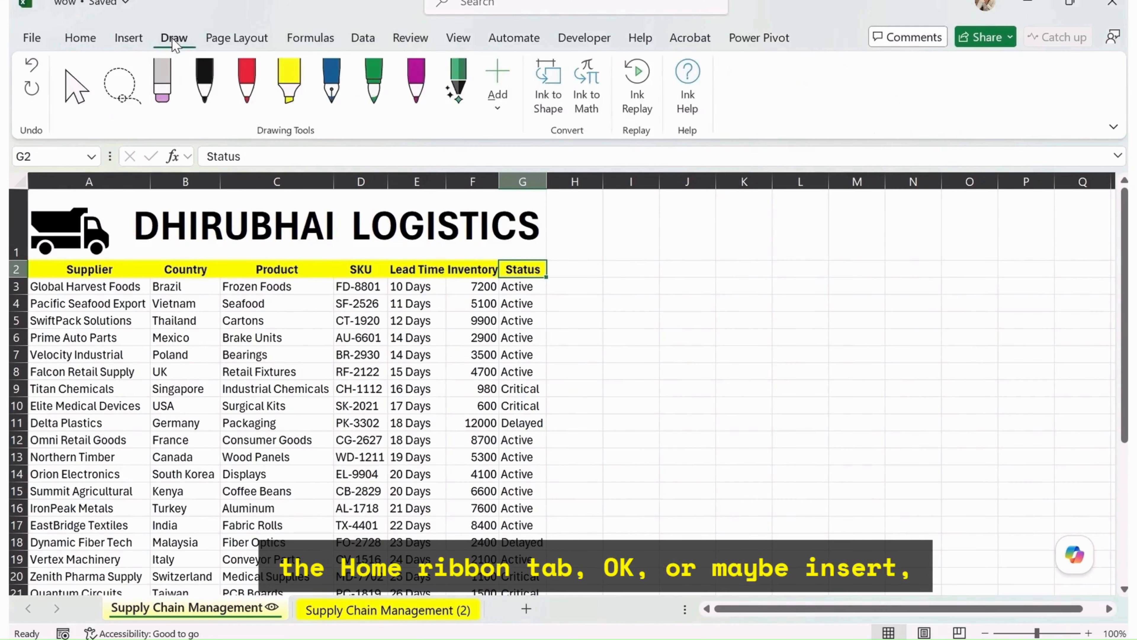
click(238, 37)
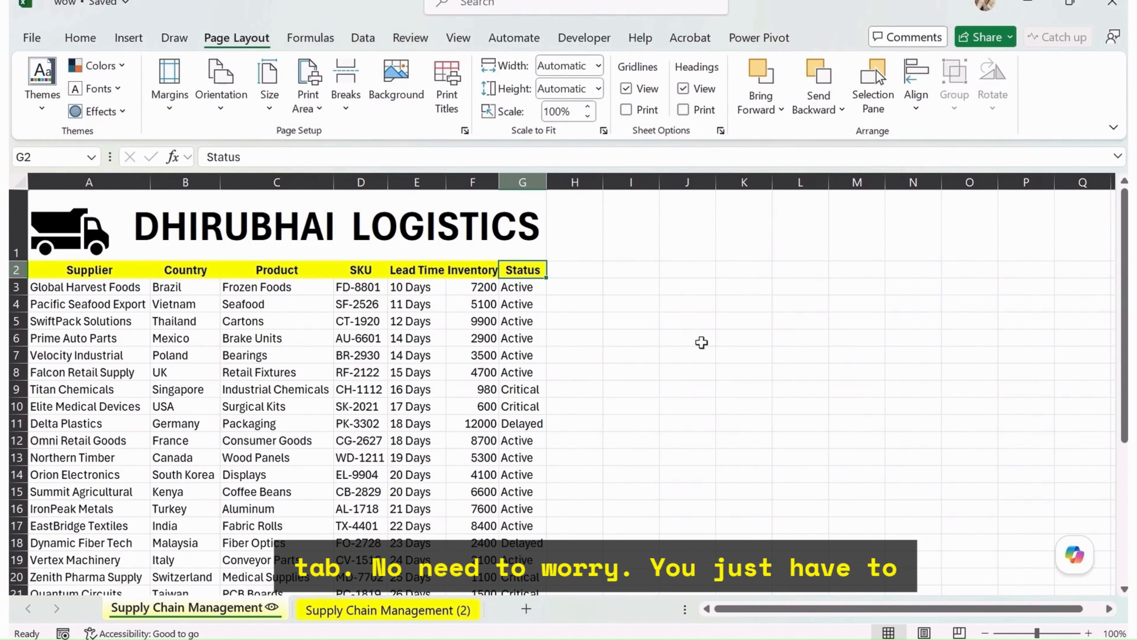
Step: Create a new temporary sheet view and turn on filters for the header row
click(459, 38)
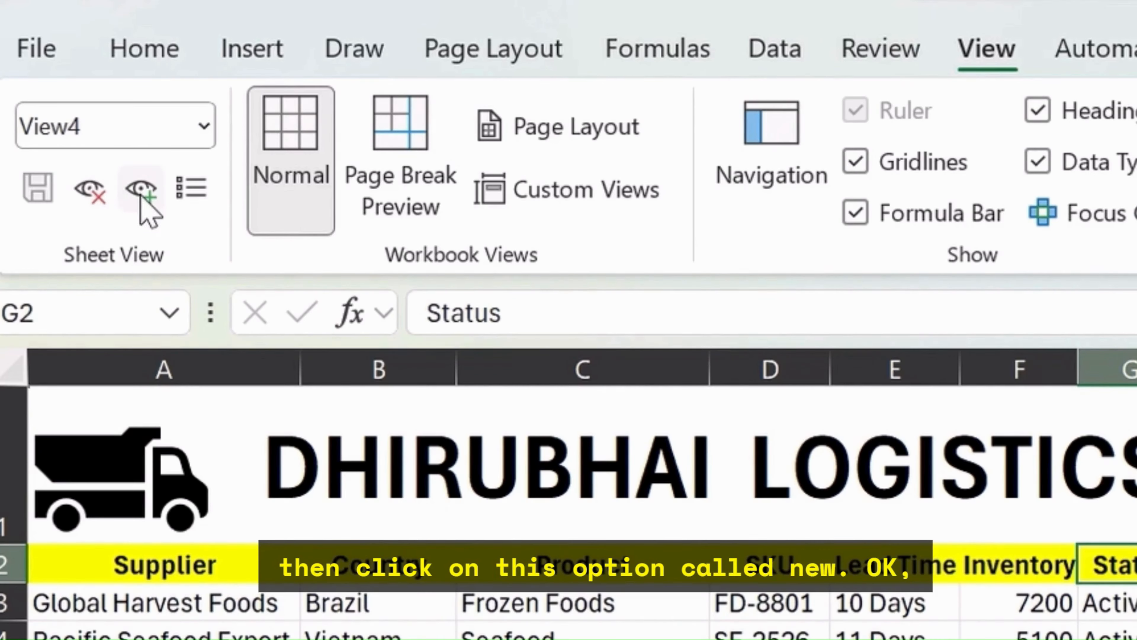
click(146, 200)
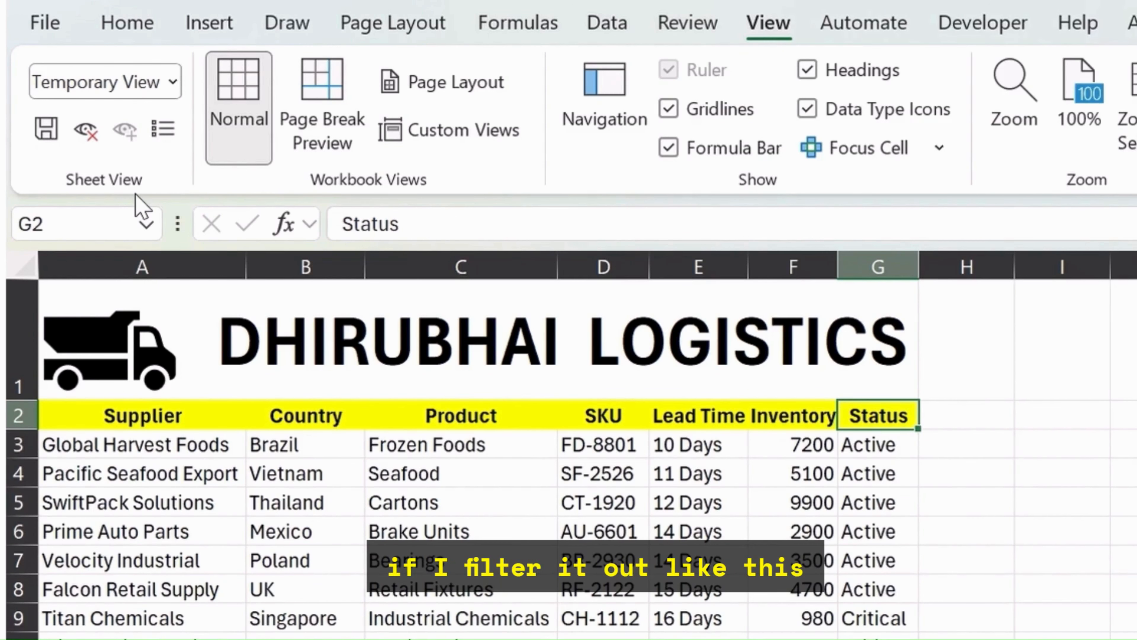
key(alt+d)
key(f)
key(f)
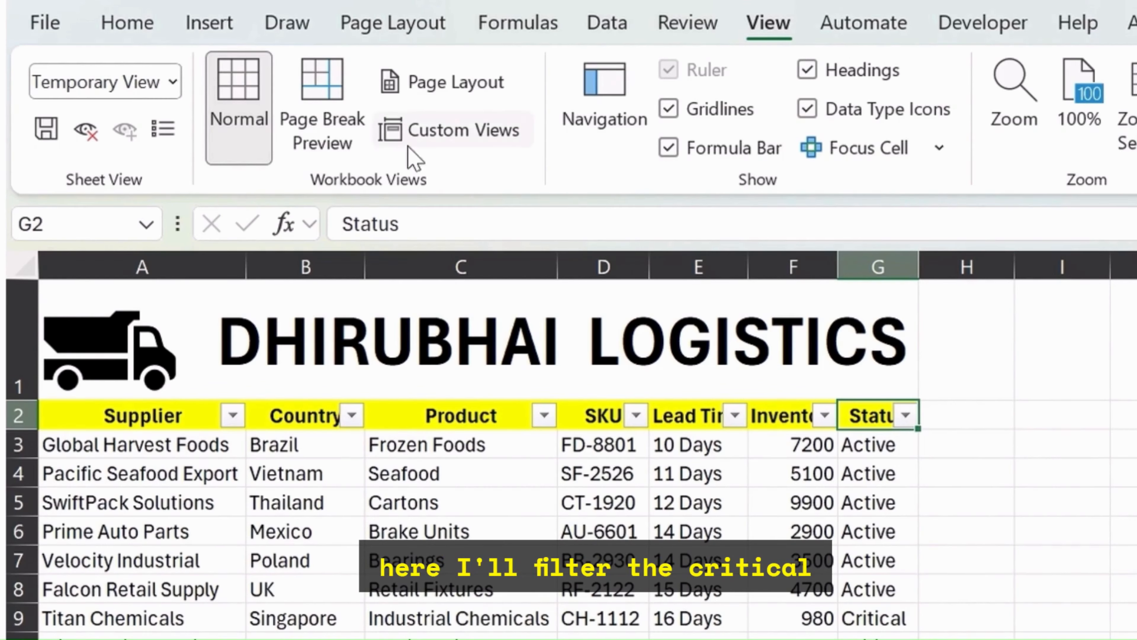
Step: Filter the Status column to show only Critical suppliers
click(905, 415)
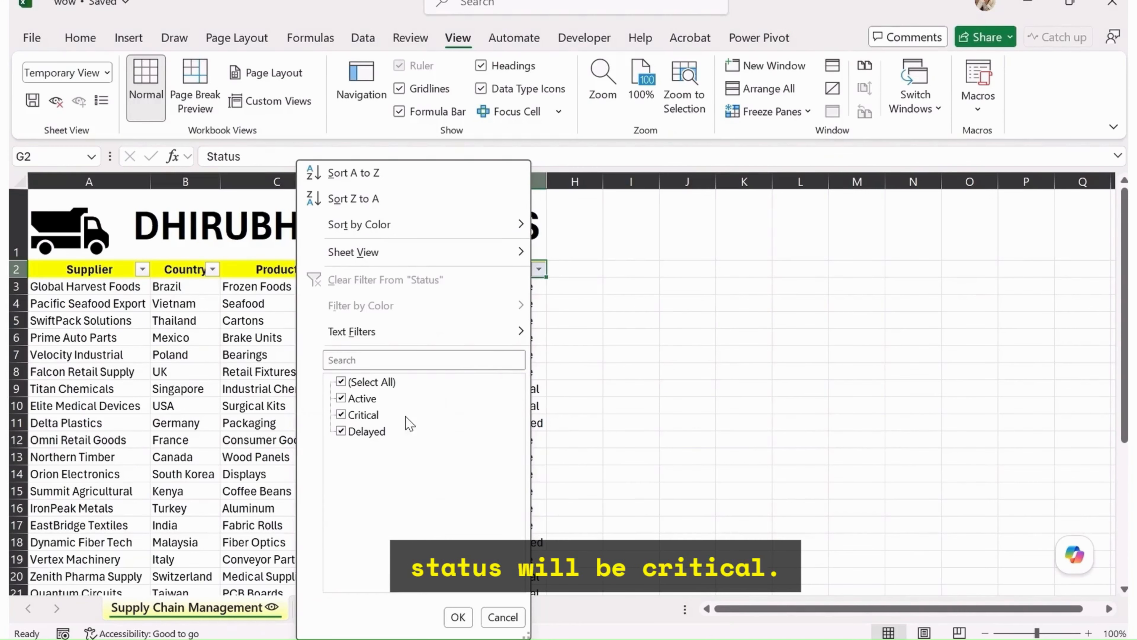
click(361, 399)
click(361, 431)
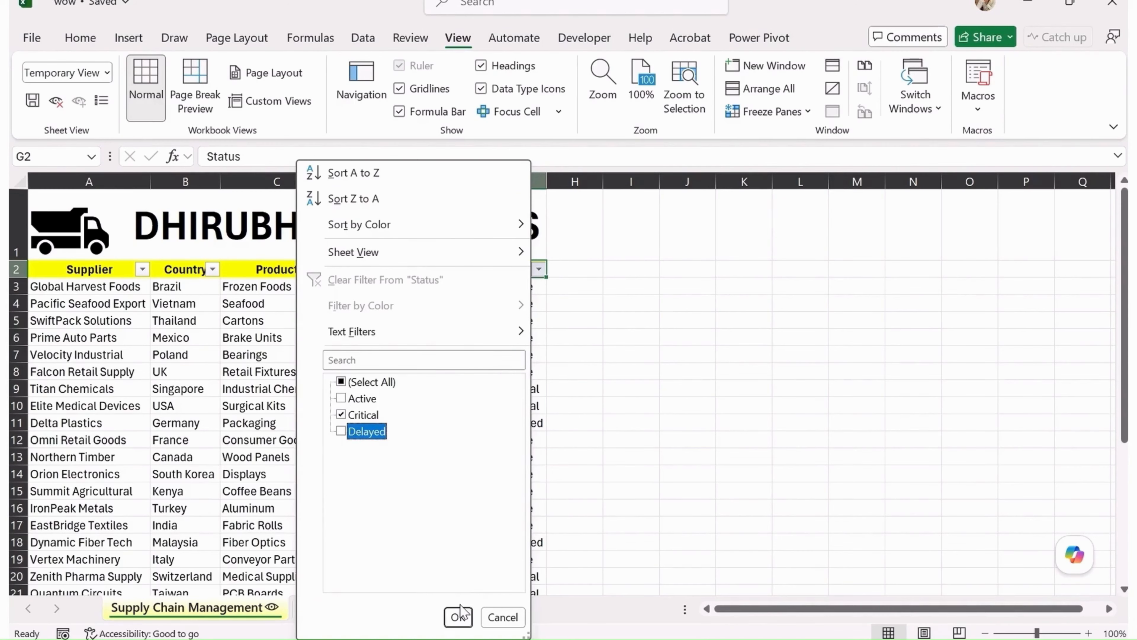
click(459, 617)
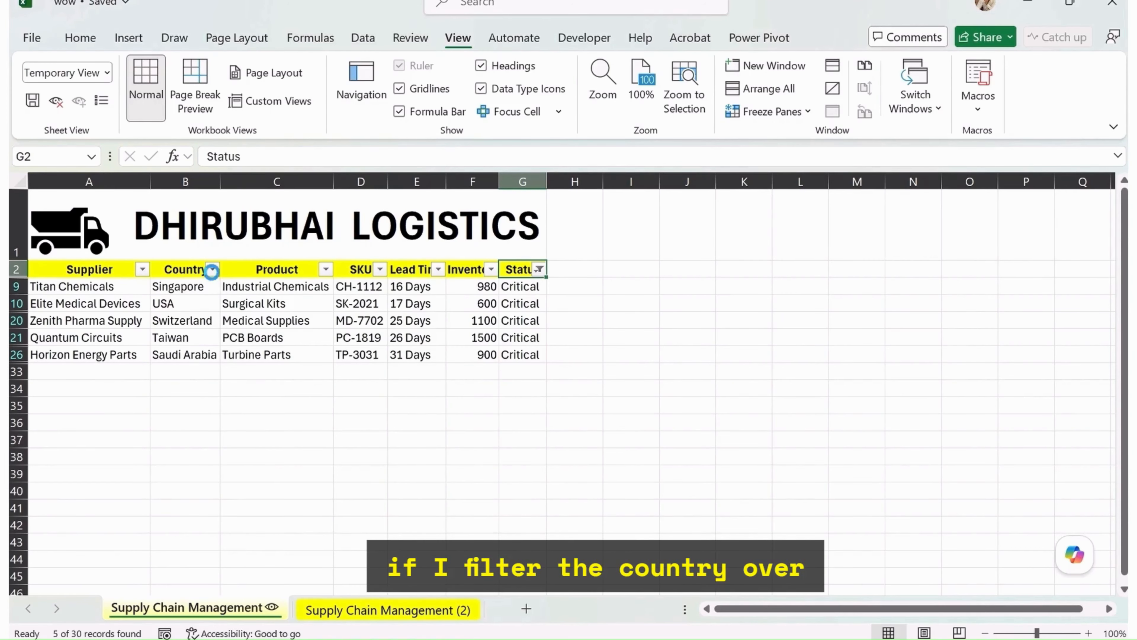
Step: Filter the Country column to show only Switzerland
click(212, 269)
click(287, 381)
click(297, 431)
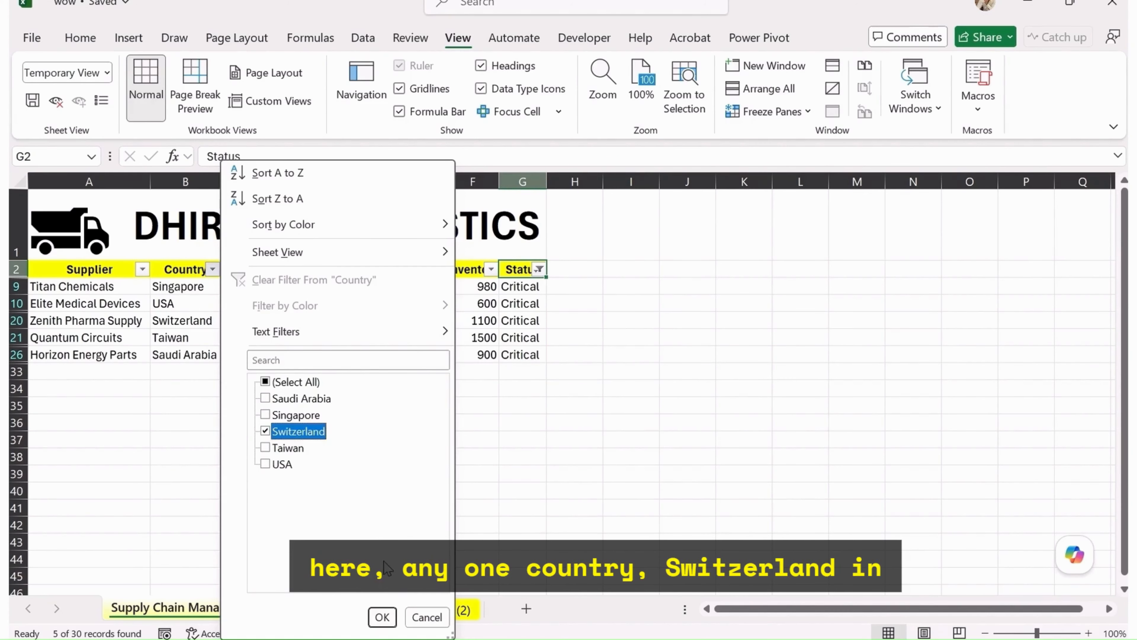
click(383, 618)
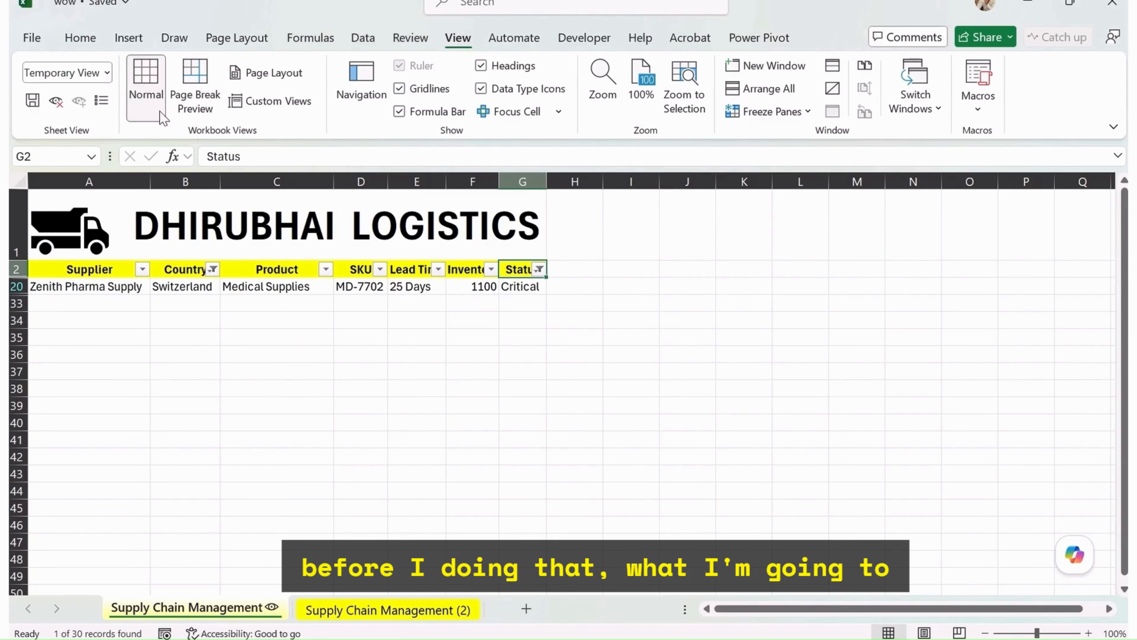
Step: Save the temporary sheet view and remove the filters from the supplier table
click(33, 100)
click(266, 276)
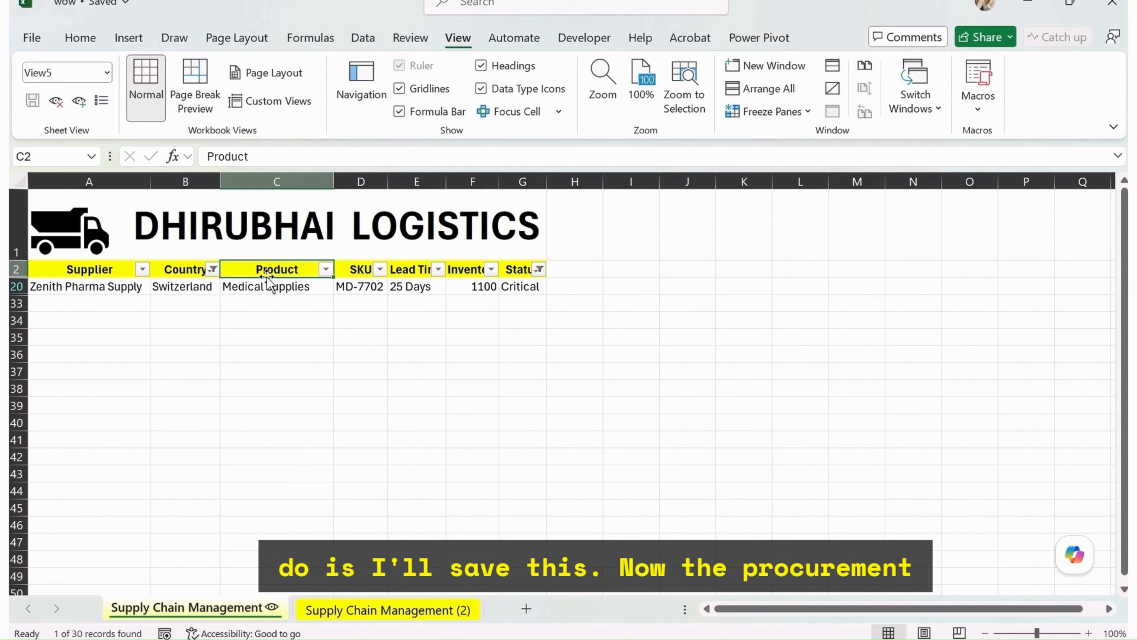
key(alt+d)
key(f)
key(f)
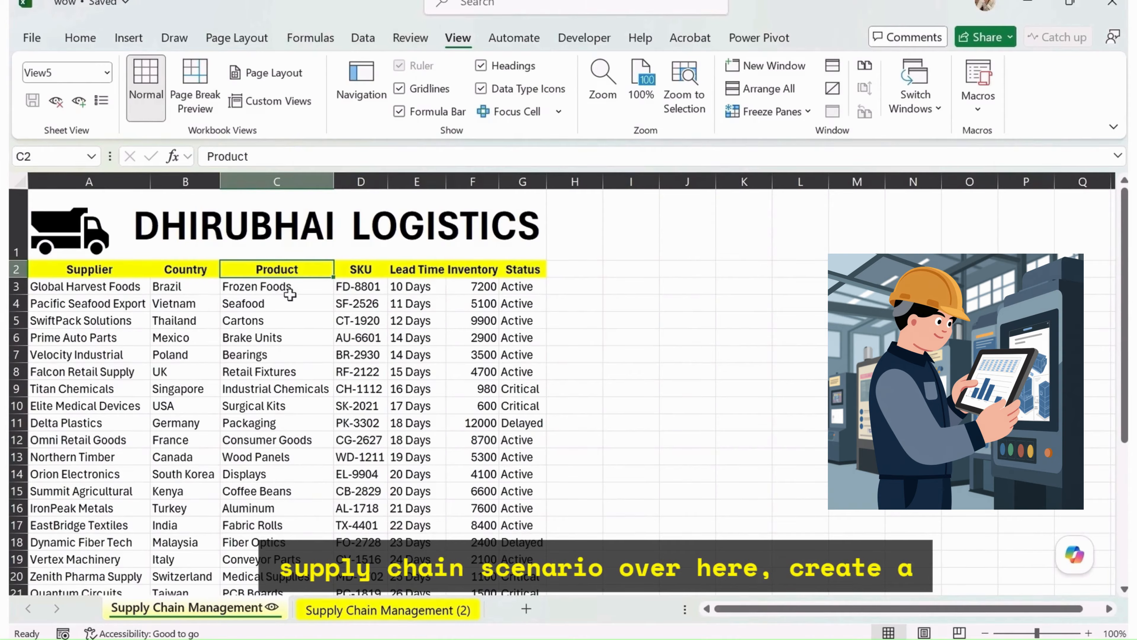
Step: Create a new sheet view and name it Procurement View
click(77, 108)
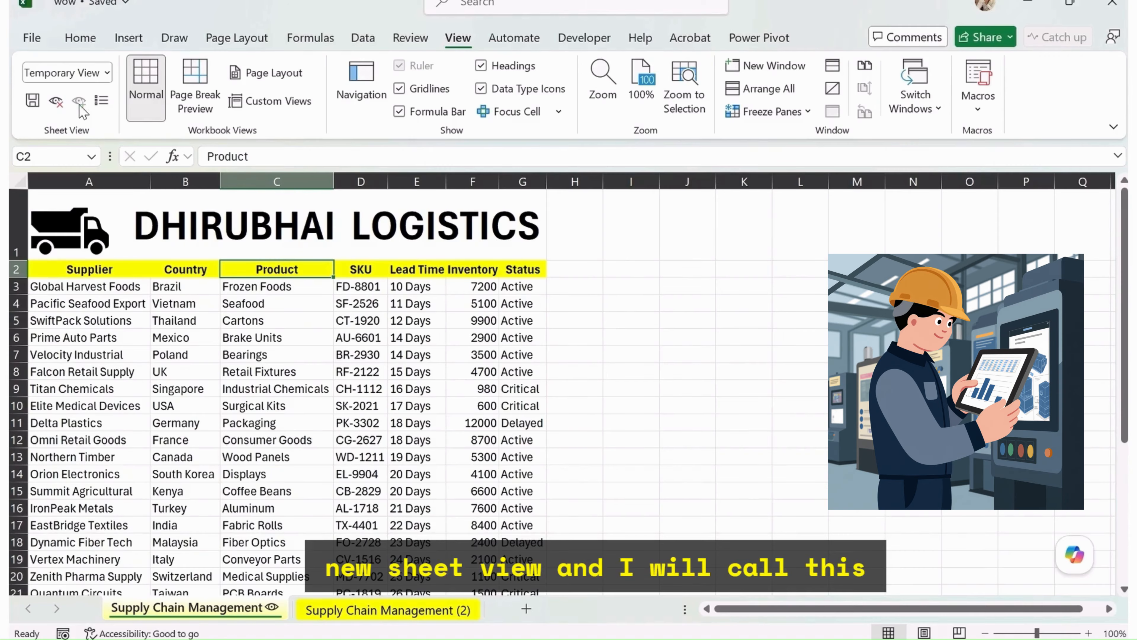
click(99, 76)
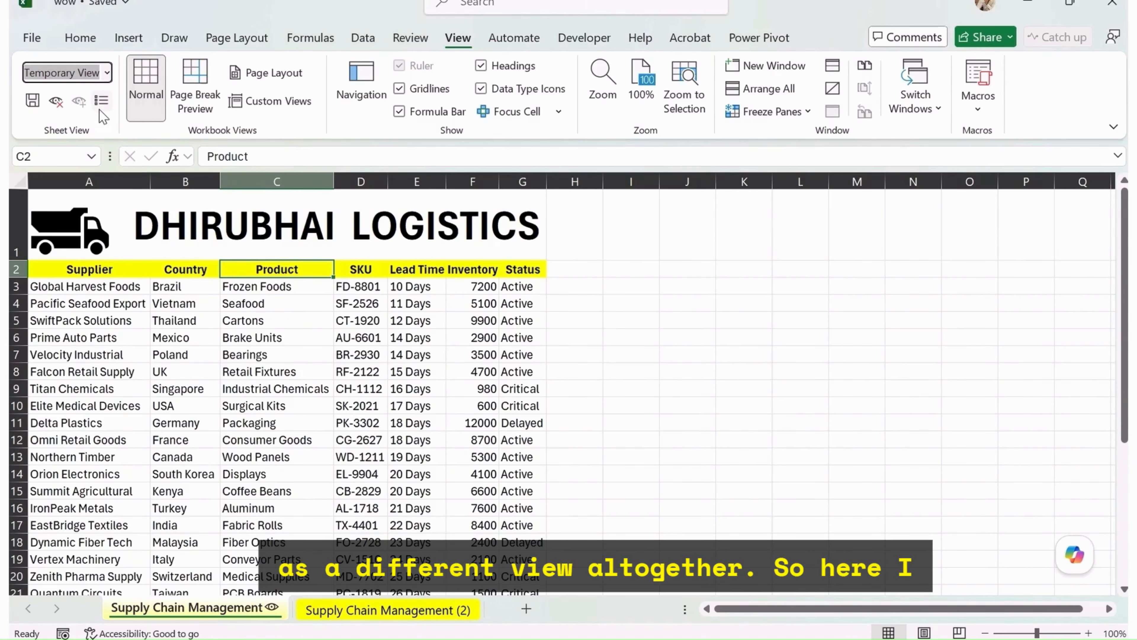
text(Procurement)
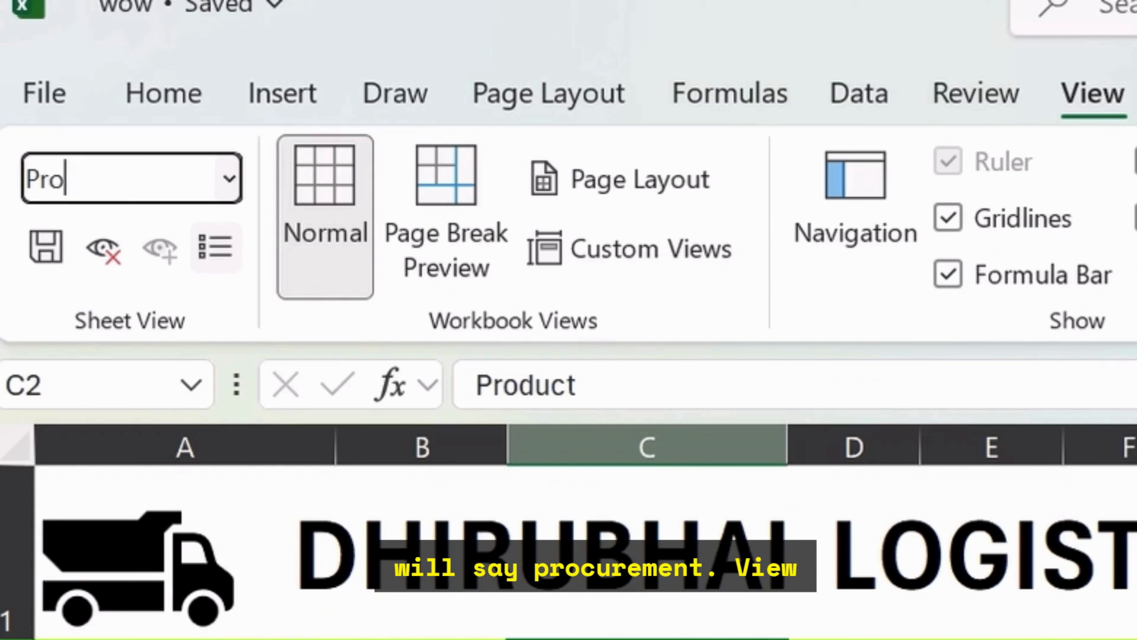
text( View)
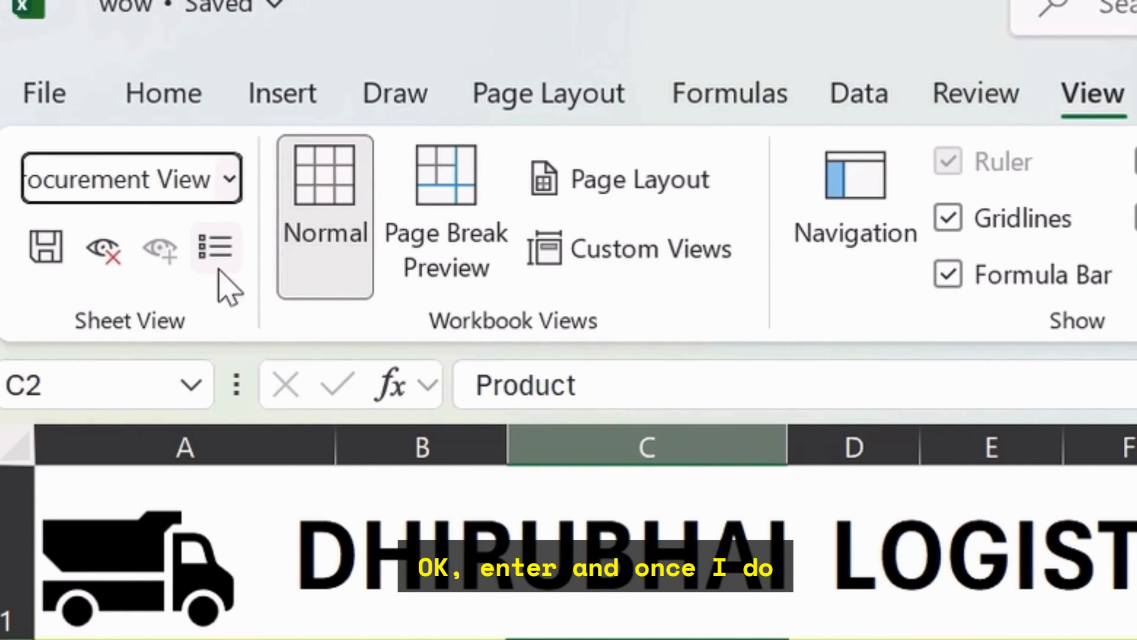
key(Return)
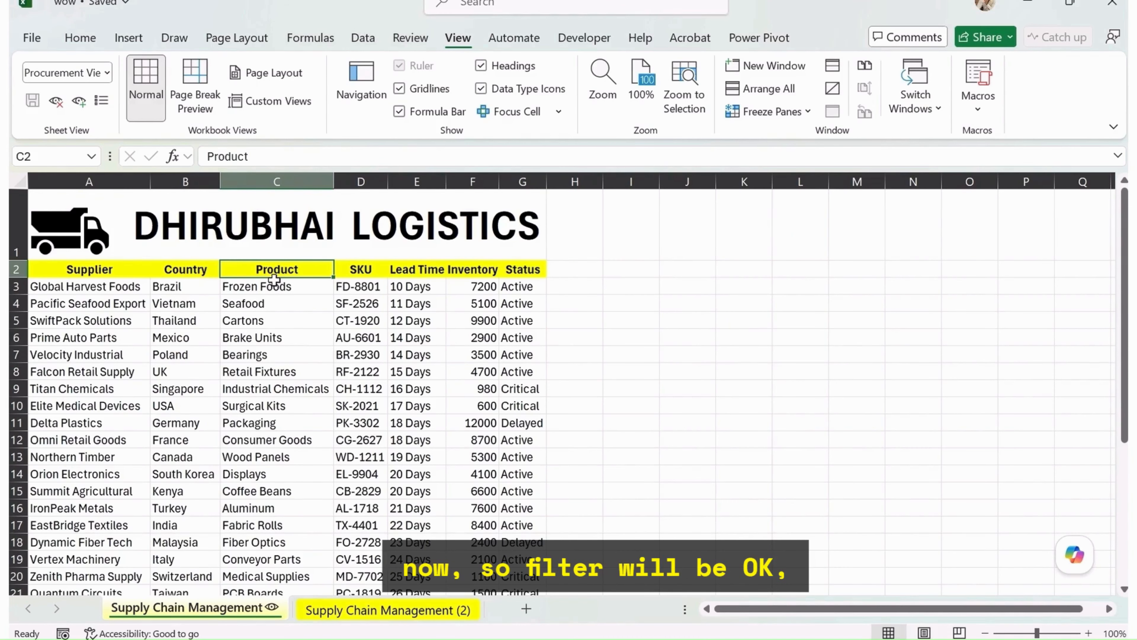
Step: Turn on header filters in Procurement View and filter the Status column to show only Delayed suppliers
key(alt+d)
key(f)
key(f)
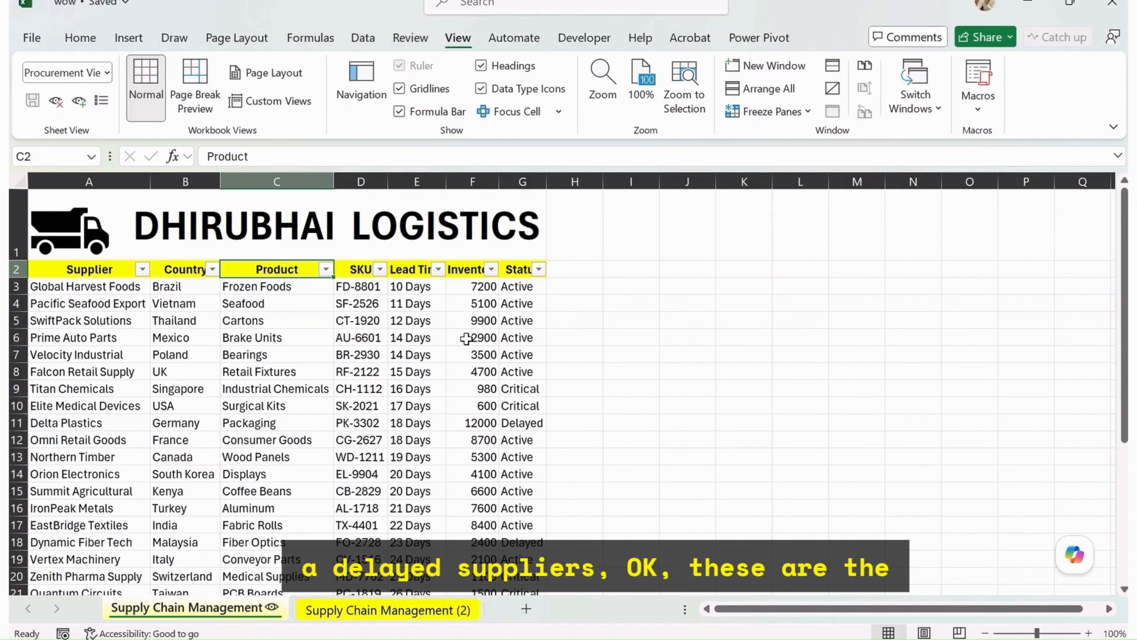
click(540, 269)
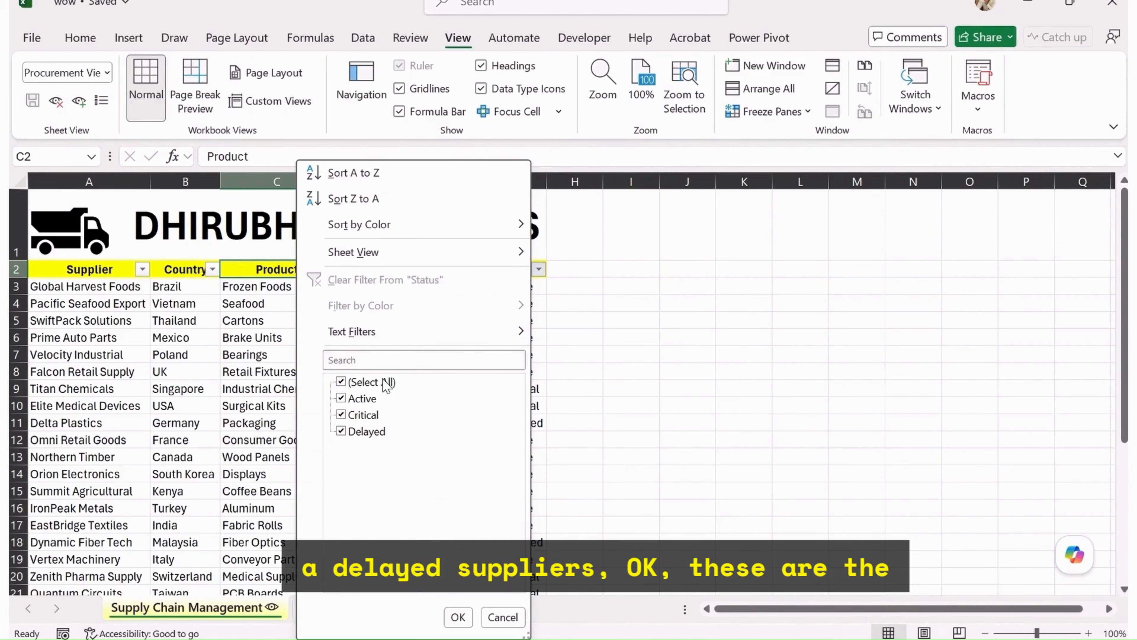
click(367, 382)
click(372, 432)
click(457, 617)
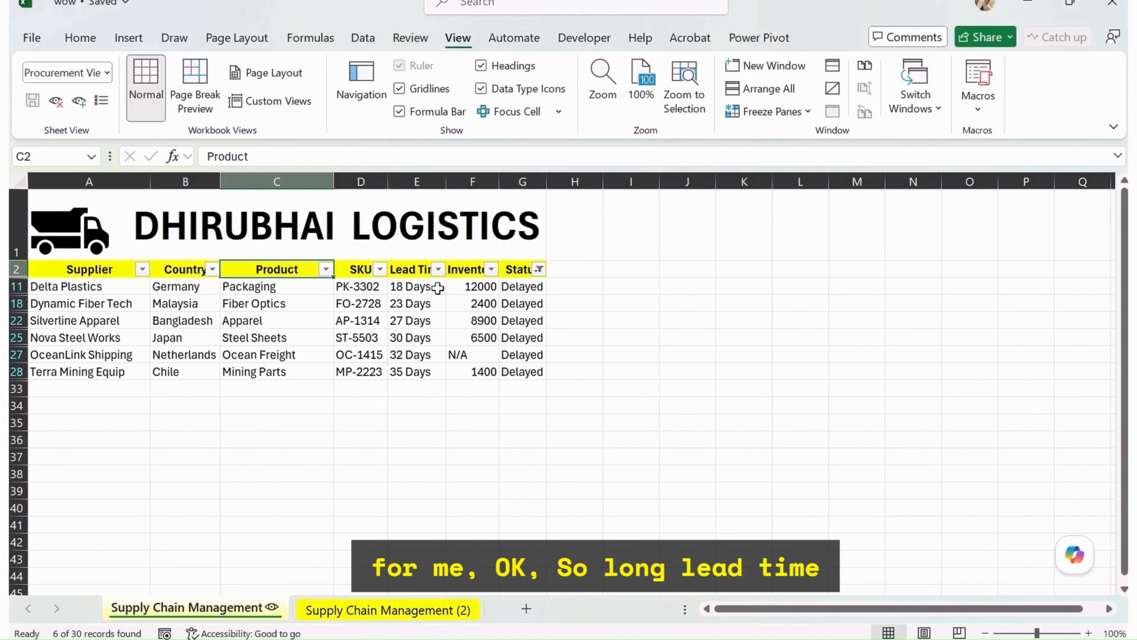
Step: Filter the Lead Time column to show only 30 Days, 32 Days and 35 Days
click(439, 269)
click(268, 381)
click(267, 447)
click(267, 464)
click(268, 481)
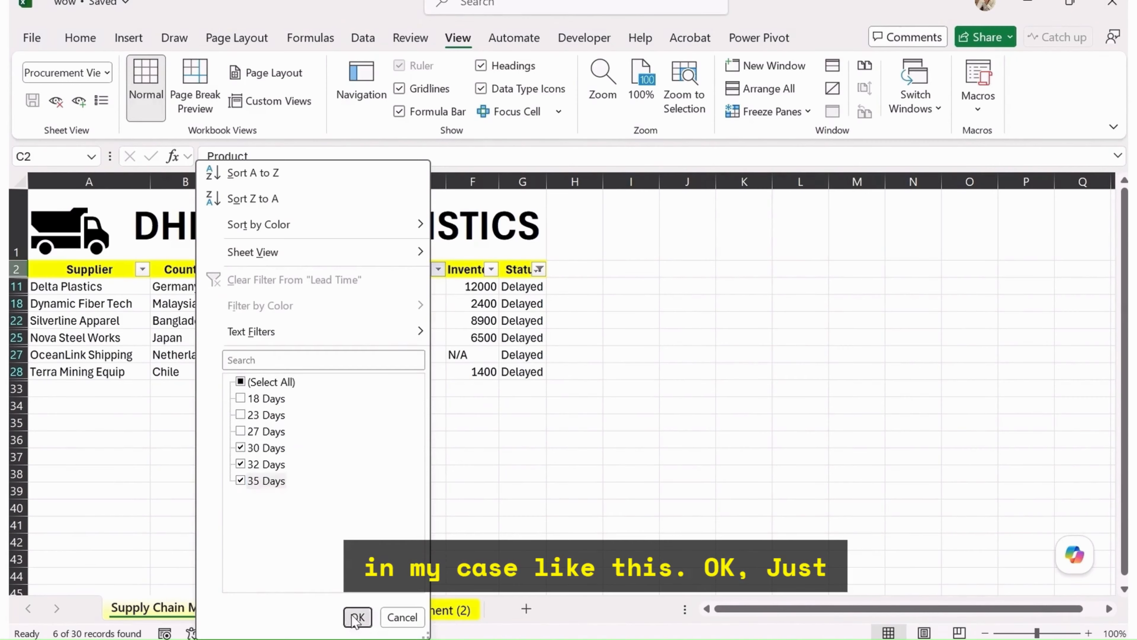
click(357, 617)
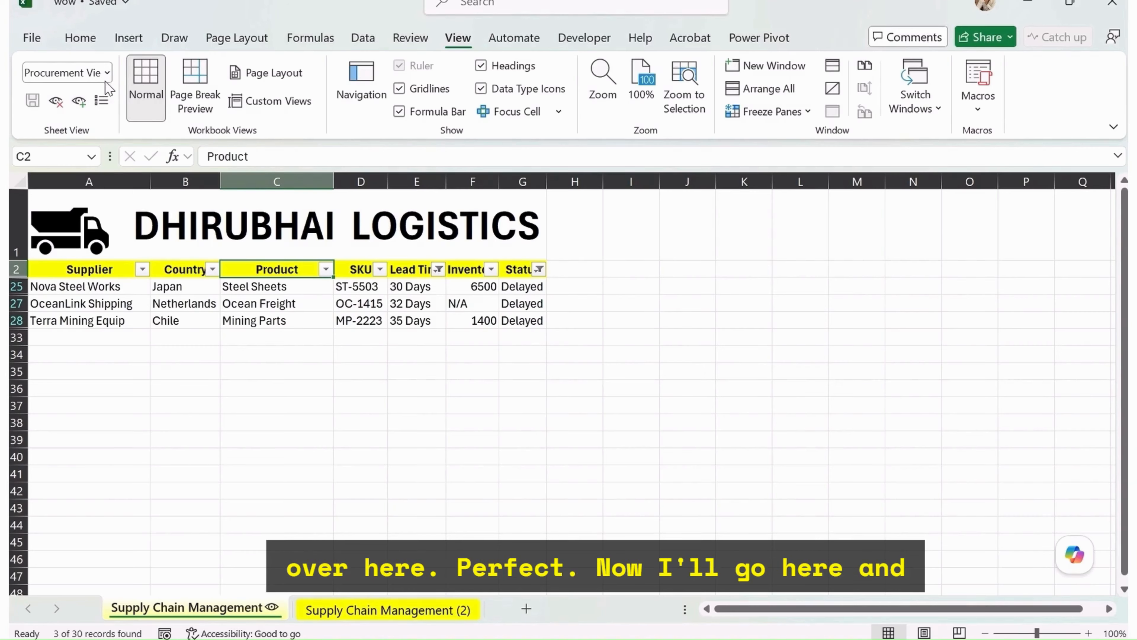
Step: Switch to the View1 sheet view and create a new sheet view named Warehouse View
click(108, 72)
click(63, 140)
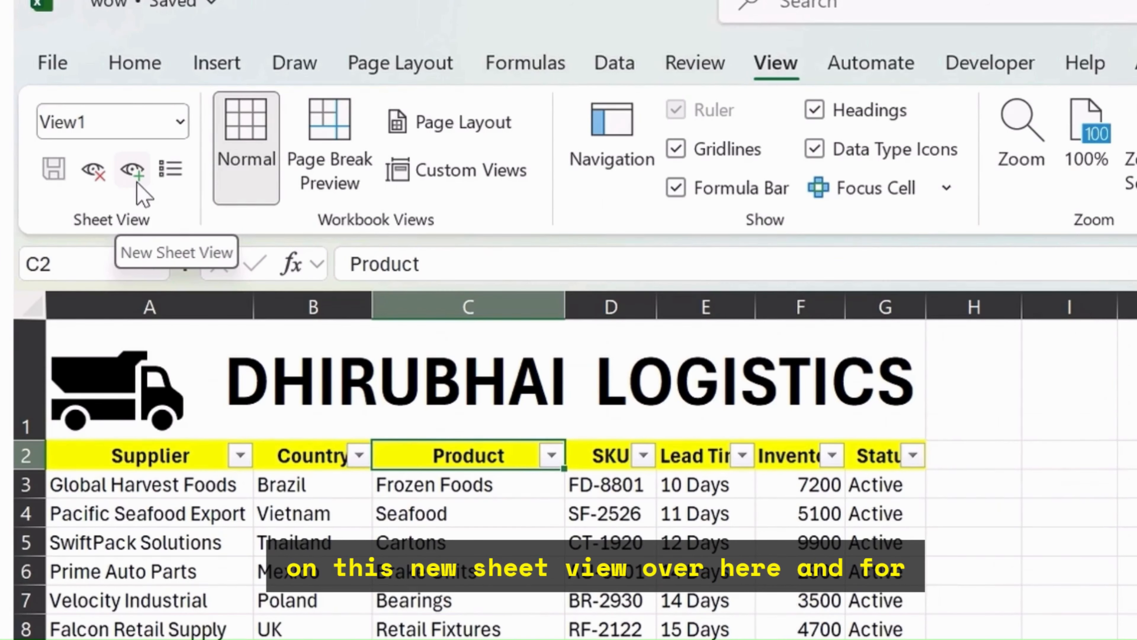
click(138, 182)
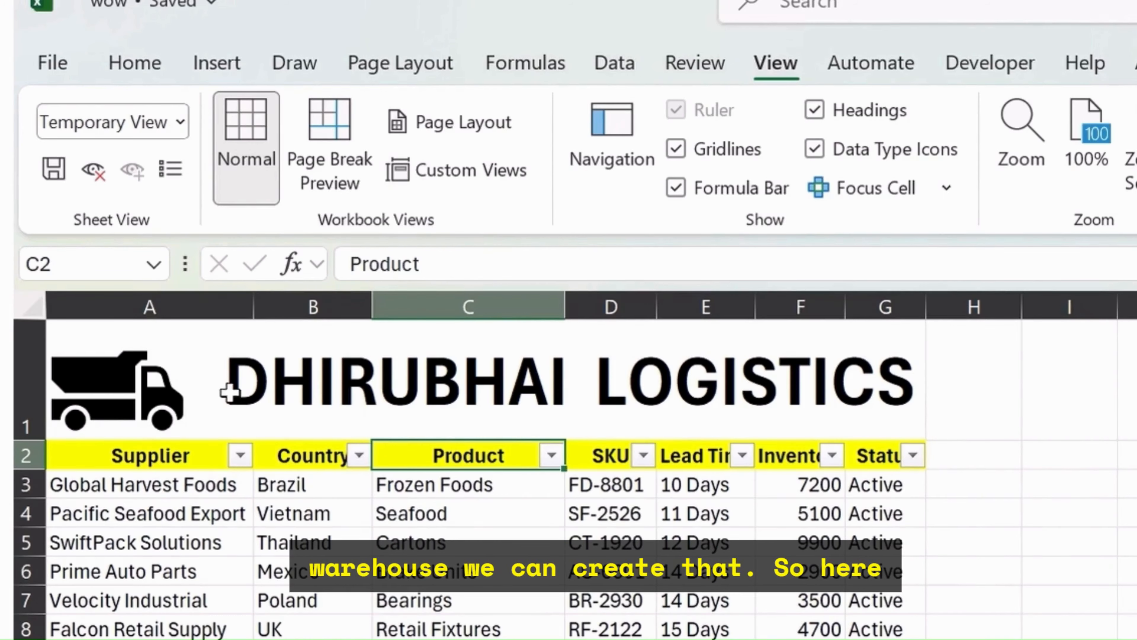
click(329, 457)
click(132, 119)
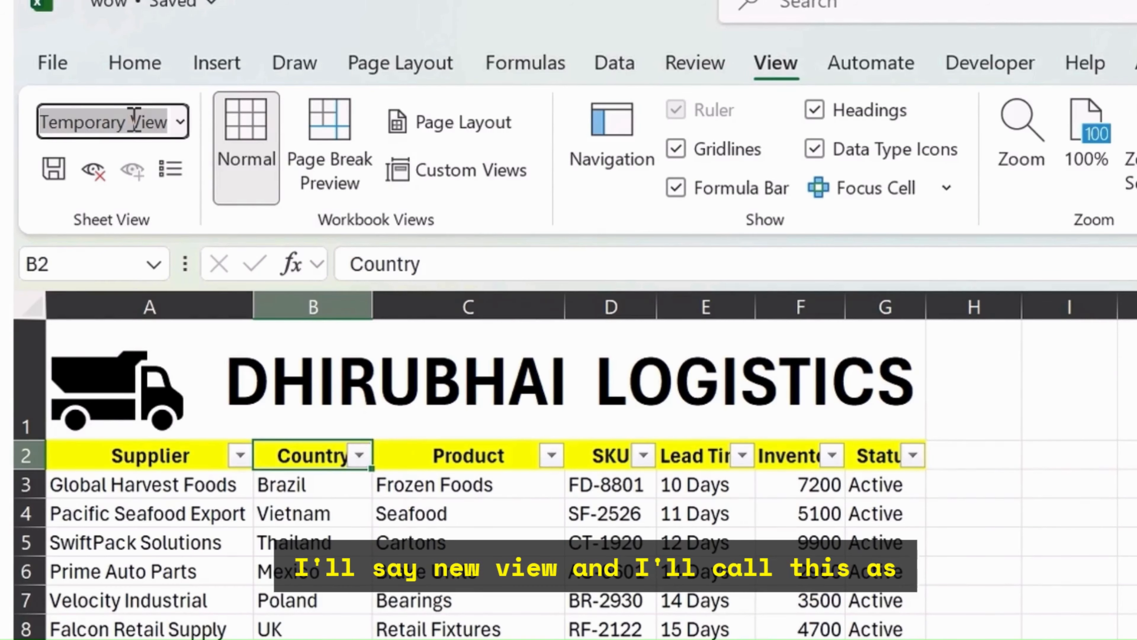
text(Warehouse Viw)
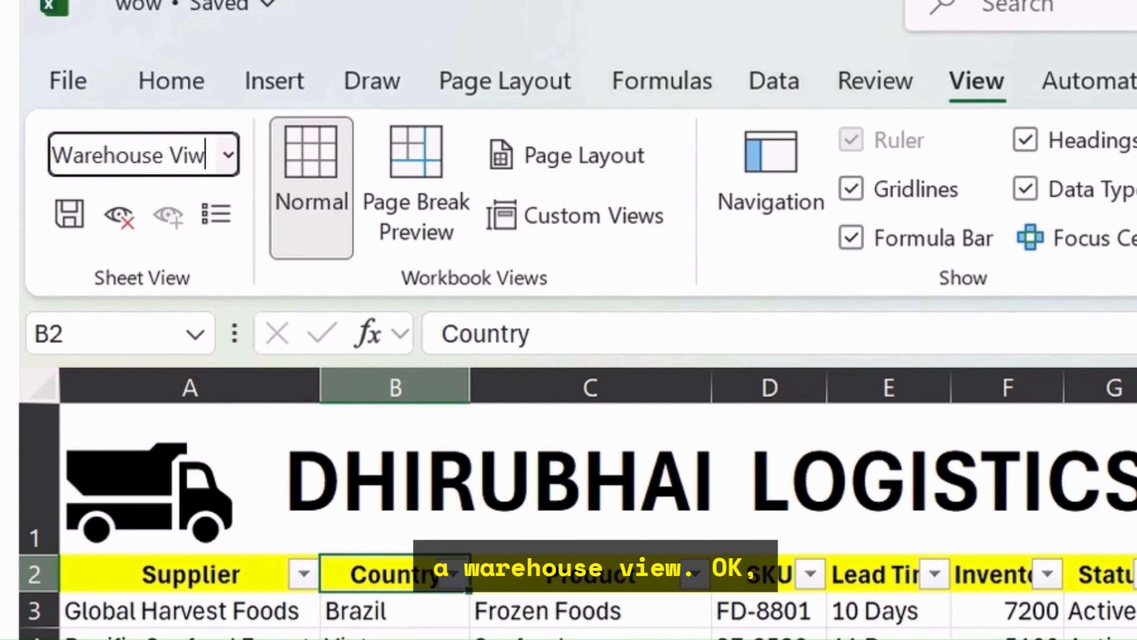
key(BackSpace)
text(ew)
key(Return)
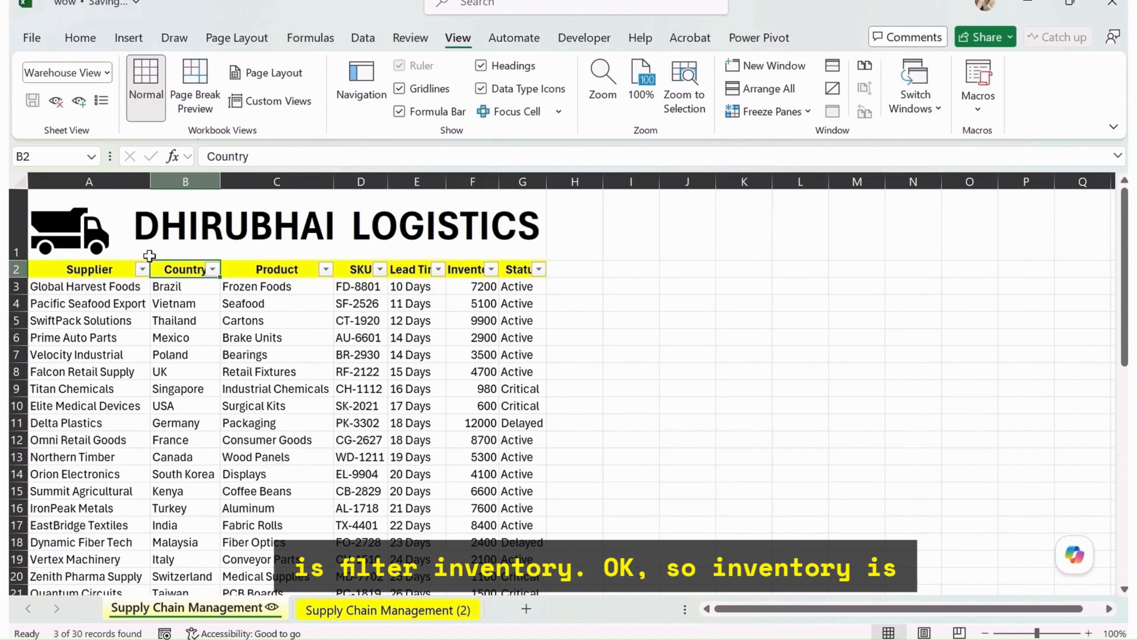
Step: Filter the Inventory column in Warehouse View to show only 600, 900, 980, 1100, 1400 and 1500
key(alt)
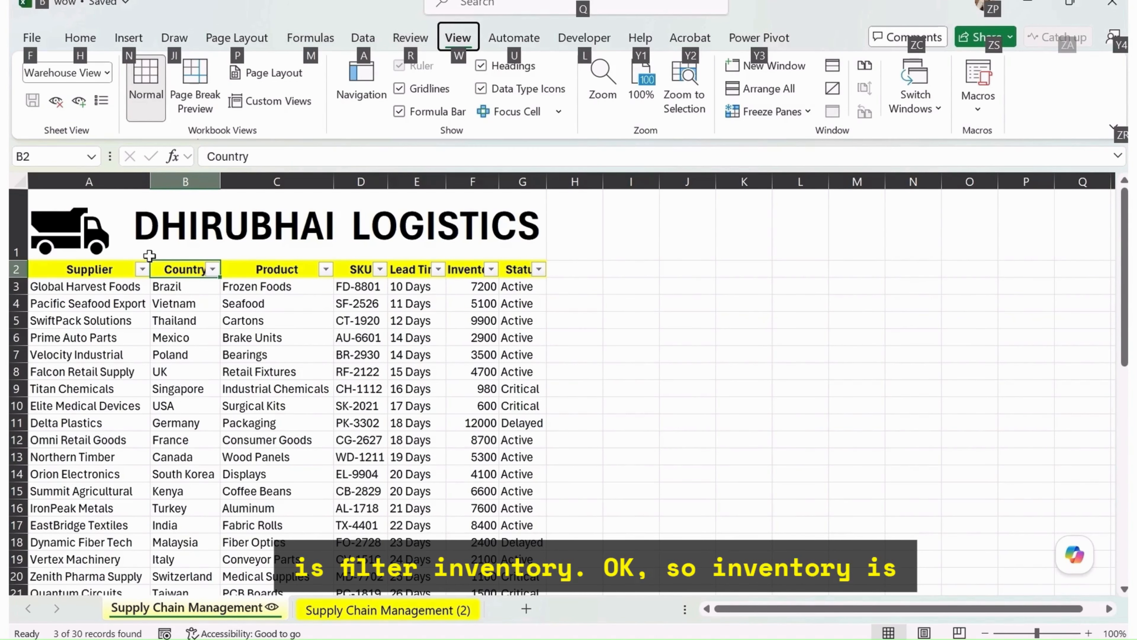
click(405, 321)
click(491, 269)
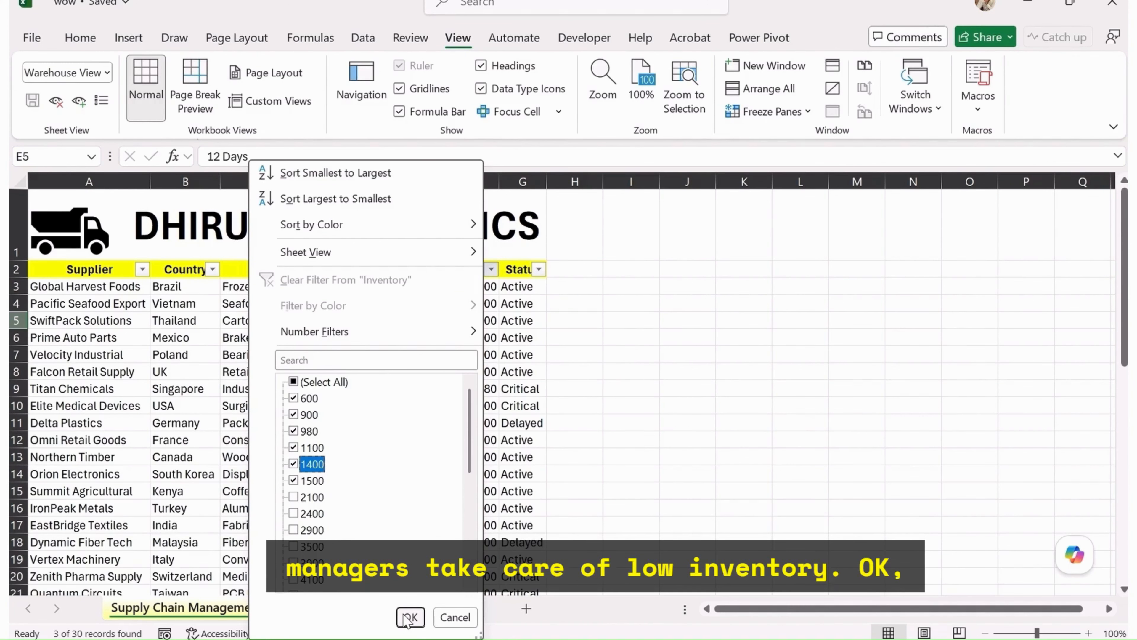
click(409, 618)
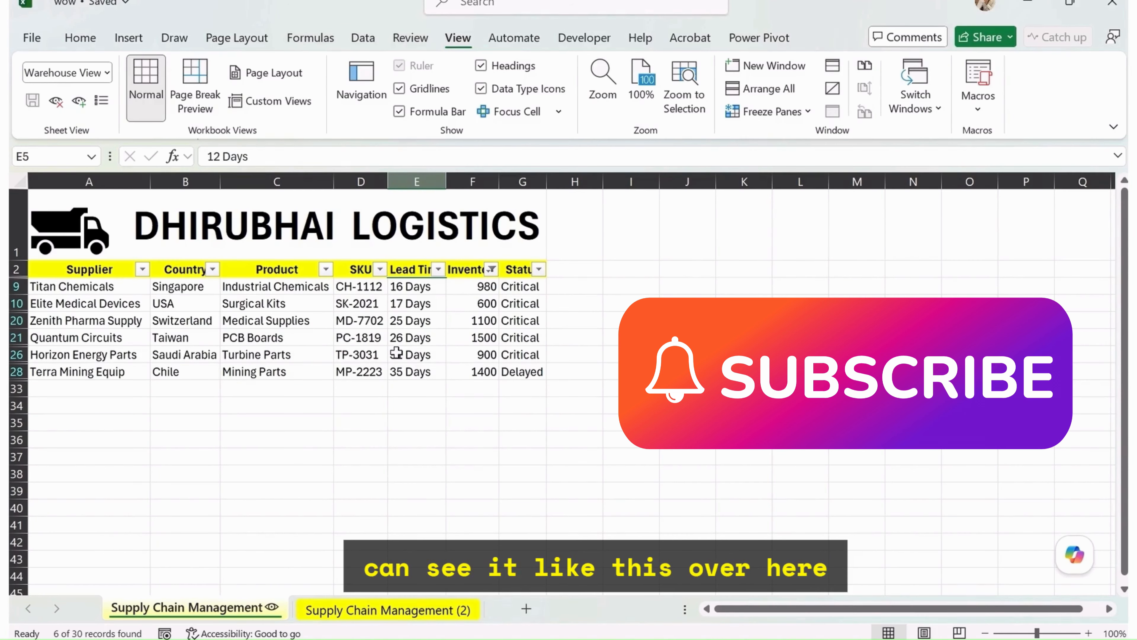
Step: Sort the filtered Inventory column from smallest to largest
click(492, 270)
click(488, 269)
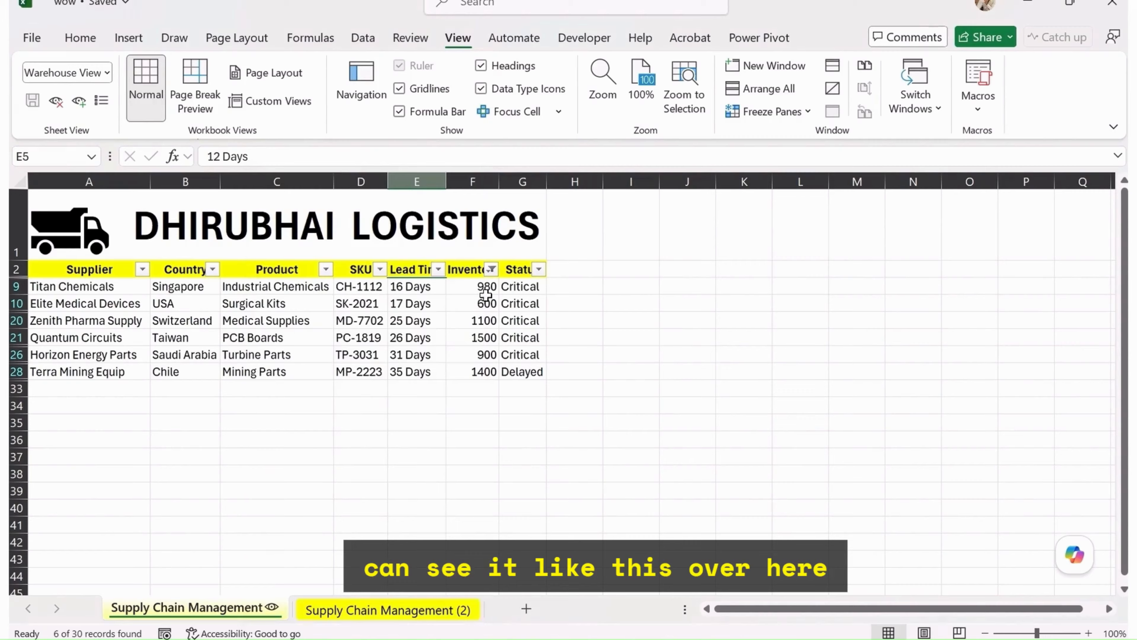
click(493, 270)
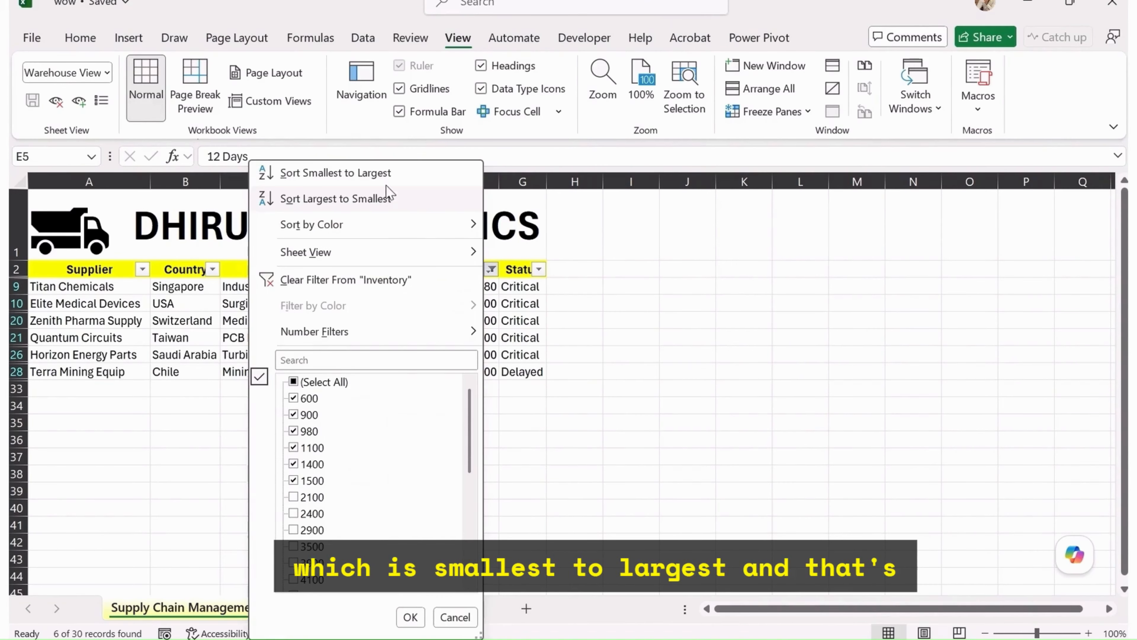
click(336, 173)
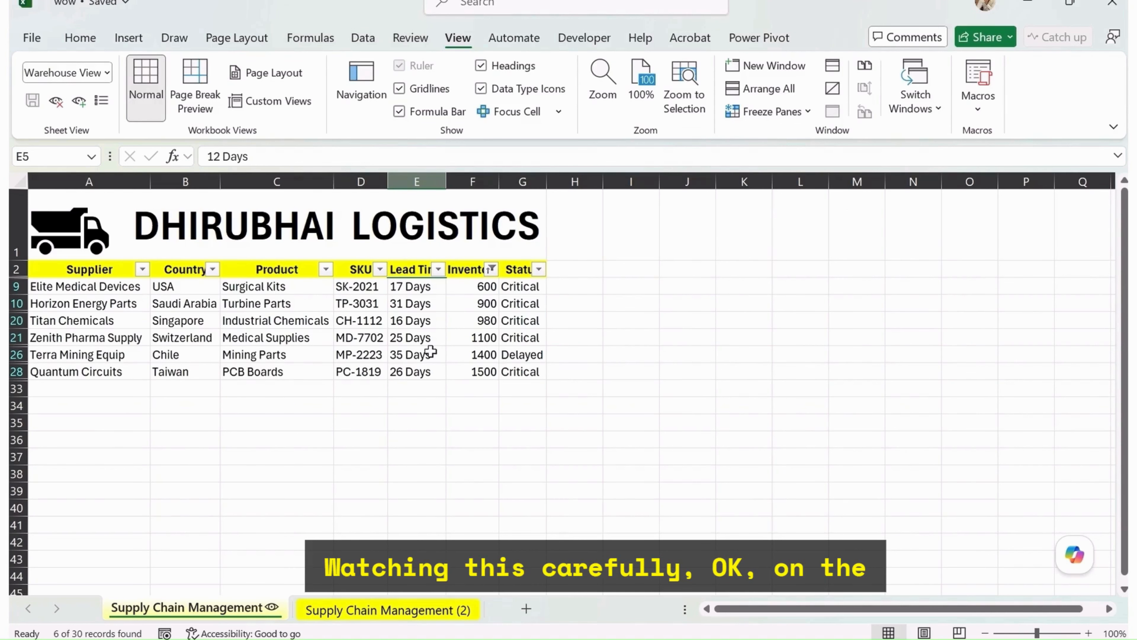
Step: Alternate between Procurement View and Warehouse View to compare their filtered rows, and check the criteria of the Inventory filter
click(107, 73)
click(110, 120)
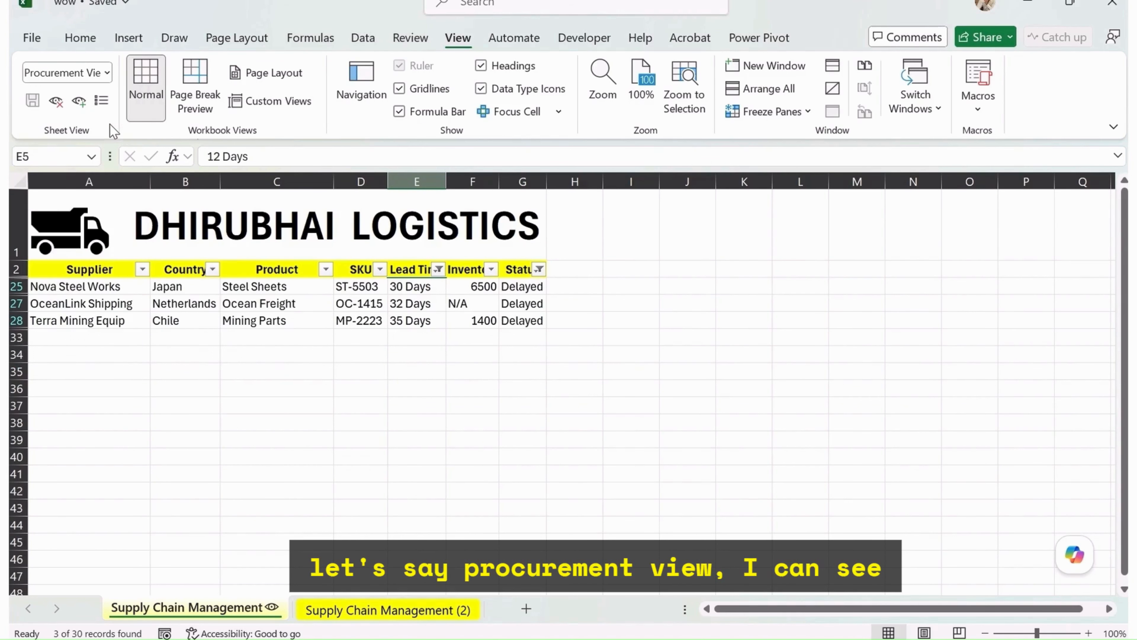
click(107, 73)
click(115, 272)
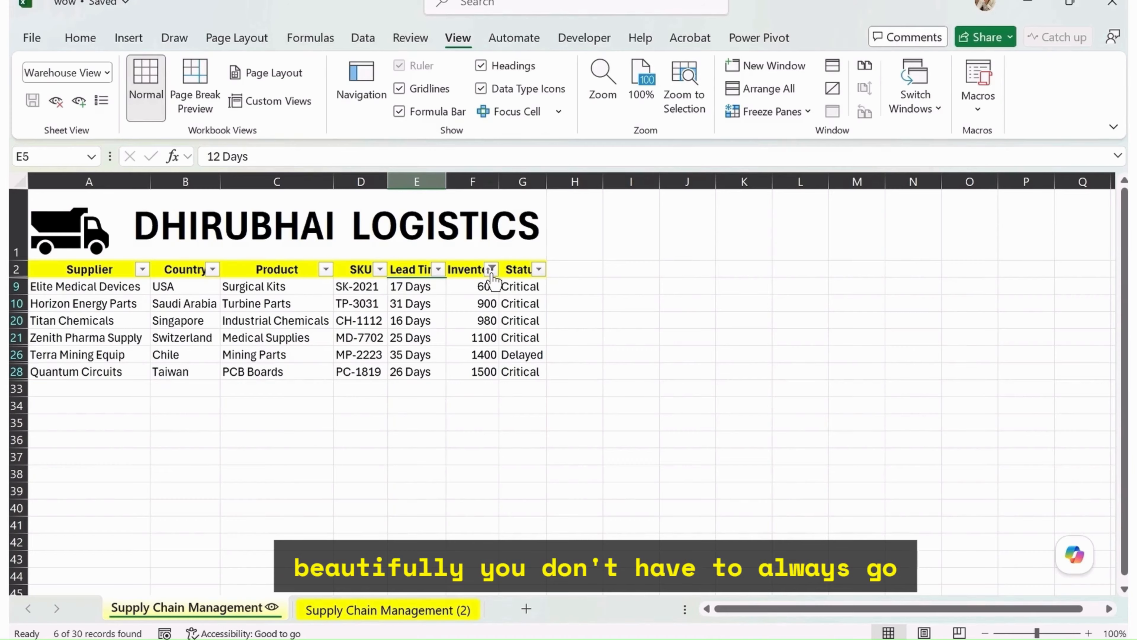
mouse_move(493, 279)
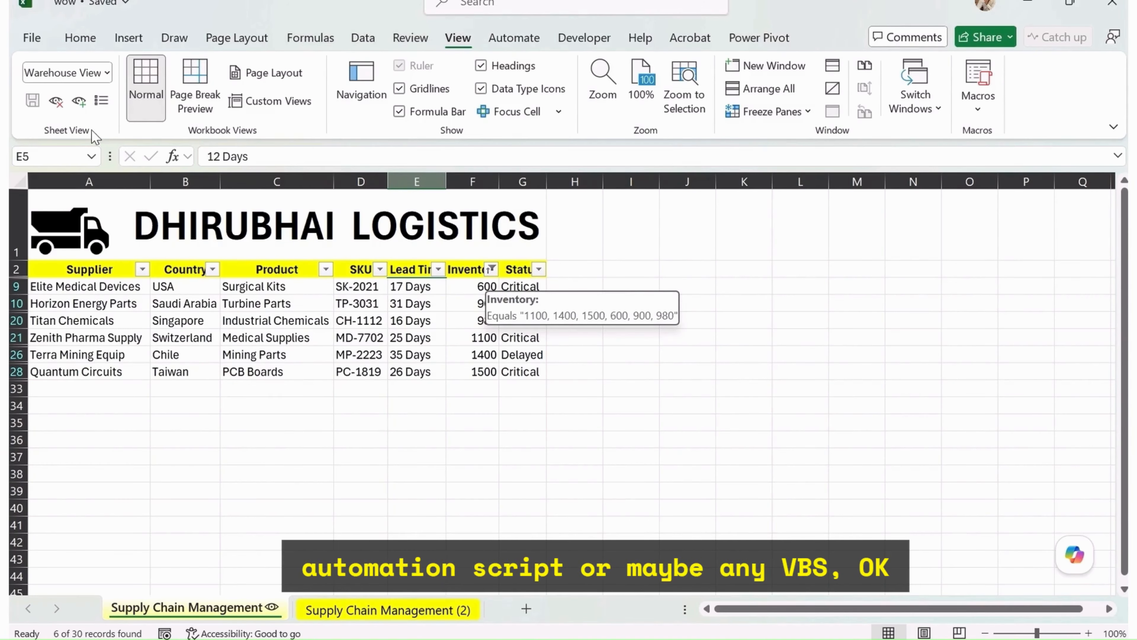
click(107, 72)
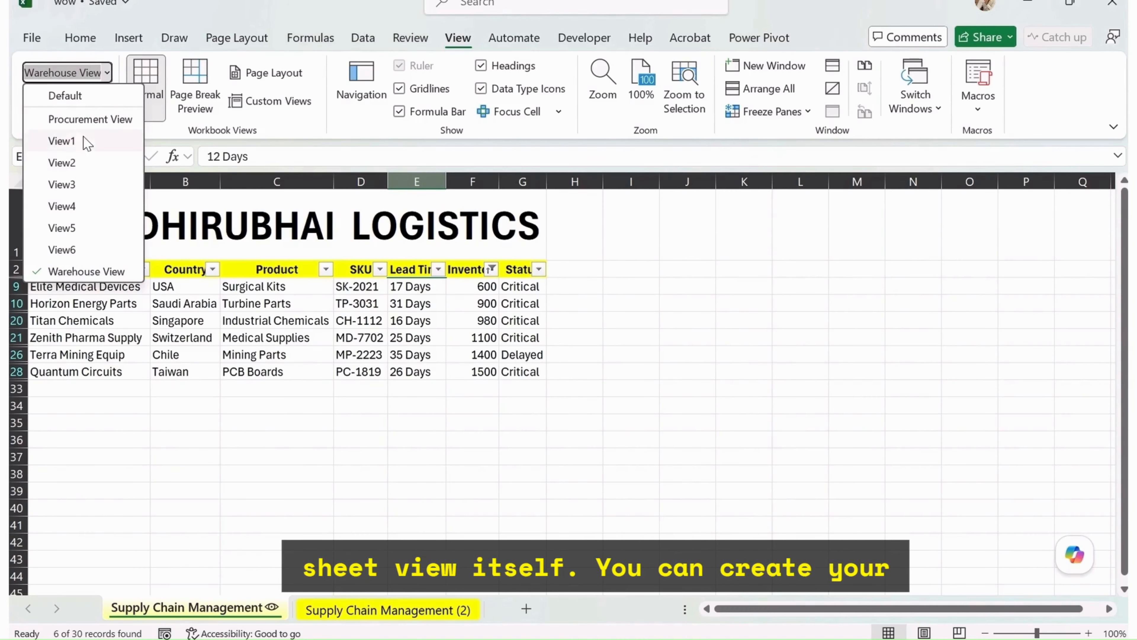
click(91, 119)
click(106, 74)
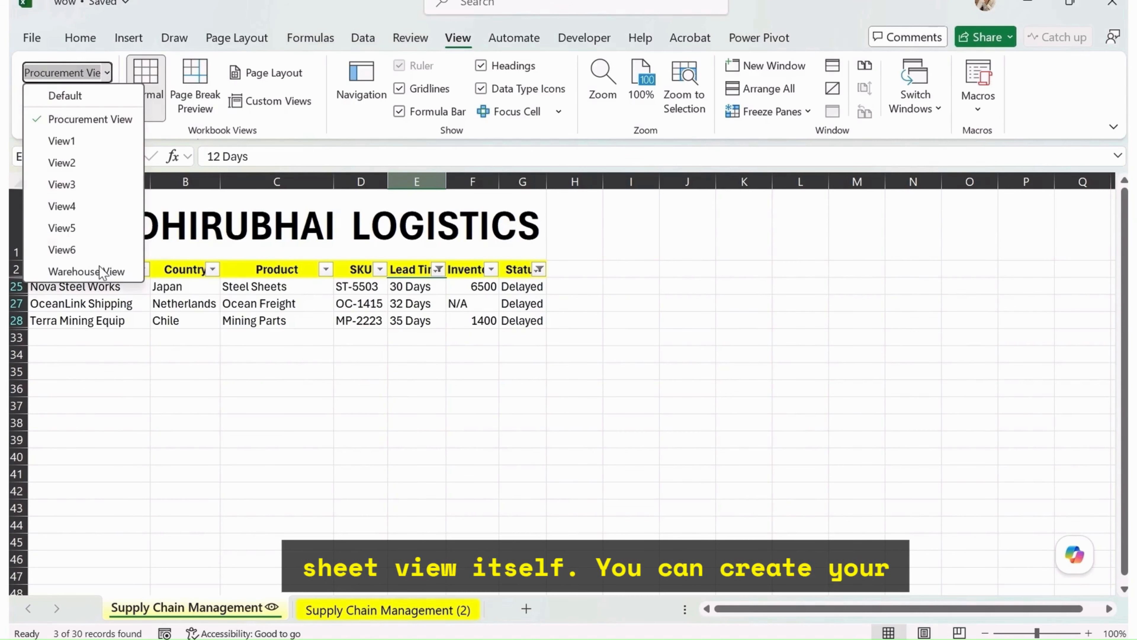
click(99, 267)
click(108, 74)
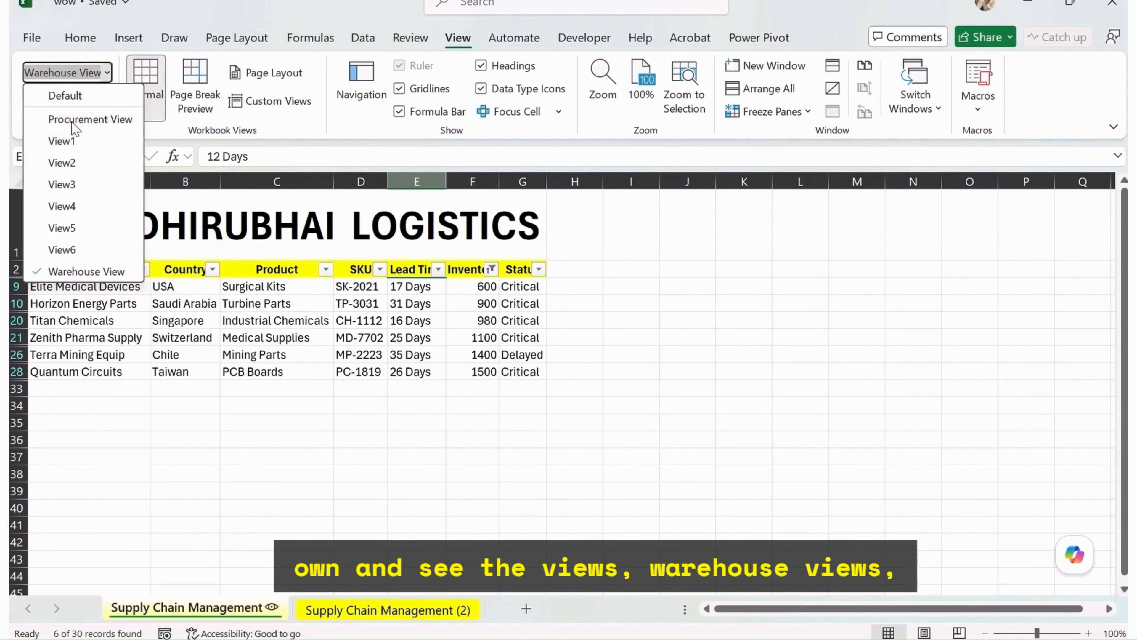
click(73, 119)
Step: Switch to the View3 sheet view and look through its supplier table
click(108, 74)
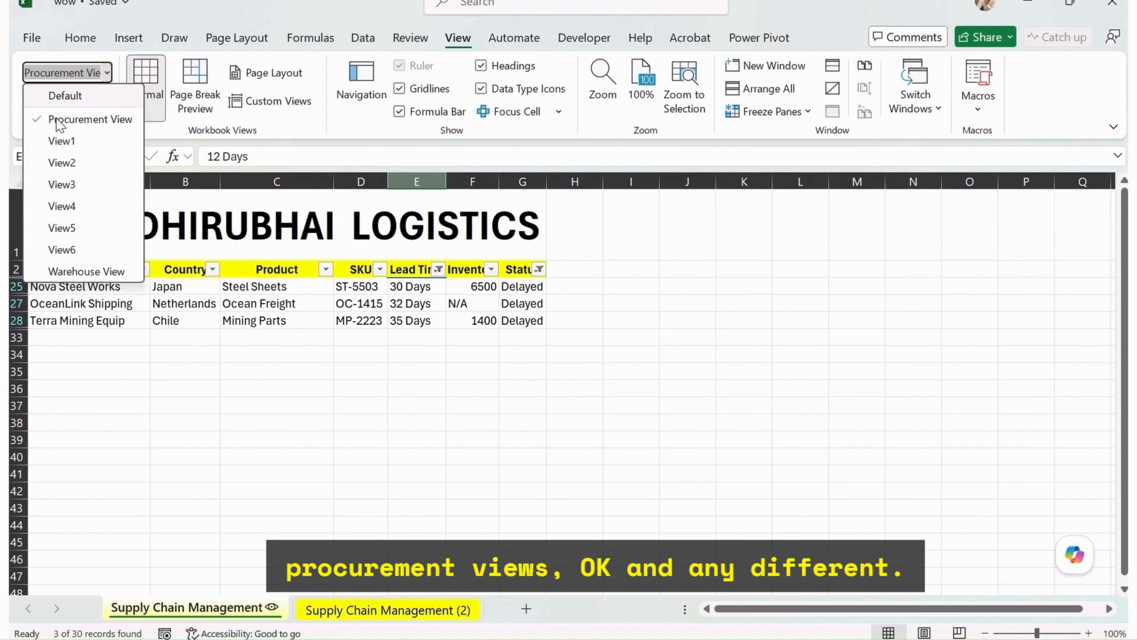
click(74, 186)
scroll(328, 405, down, 3)
scroll(327, 404, up, 3)
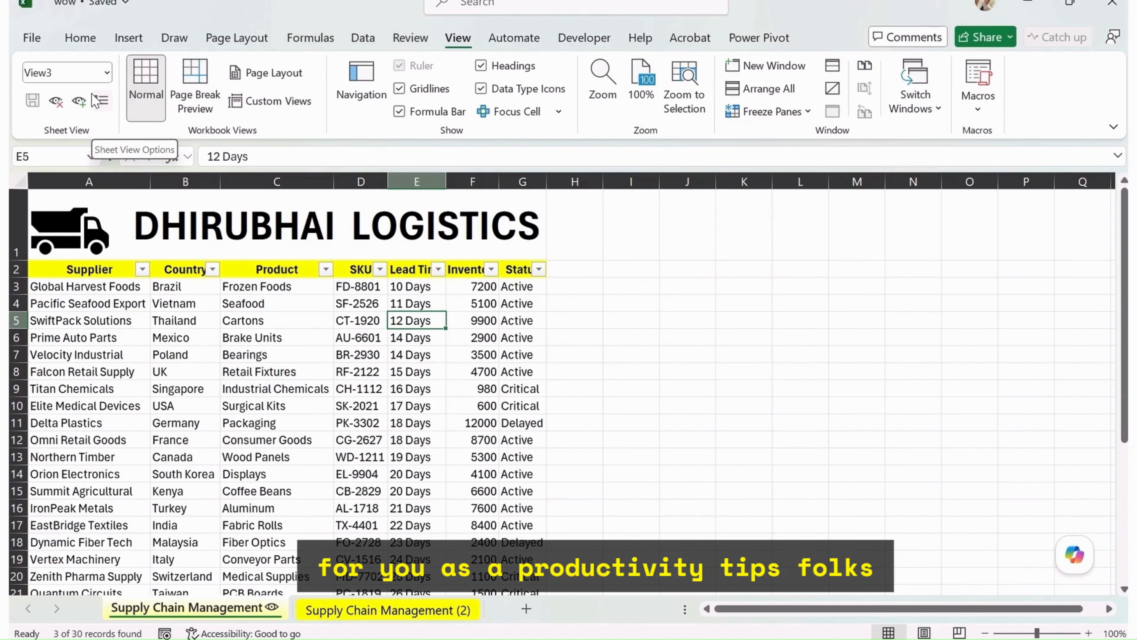
click(384, 375)
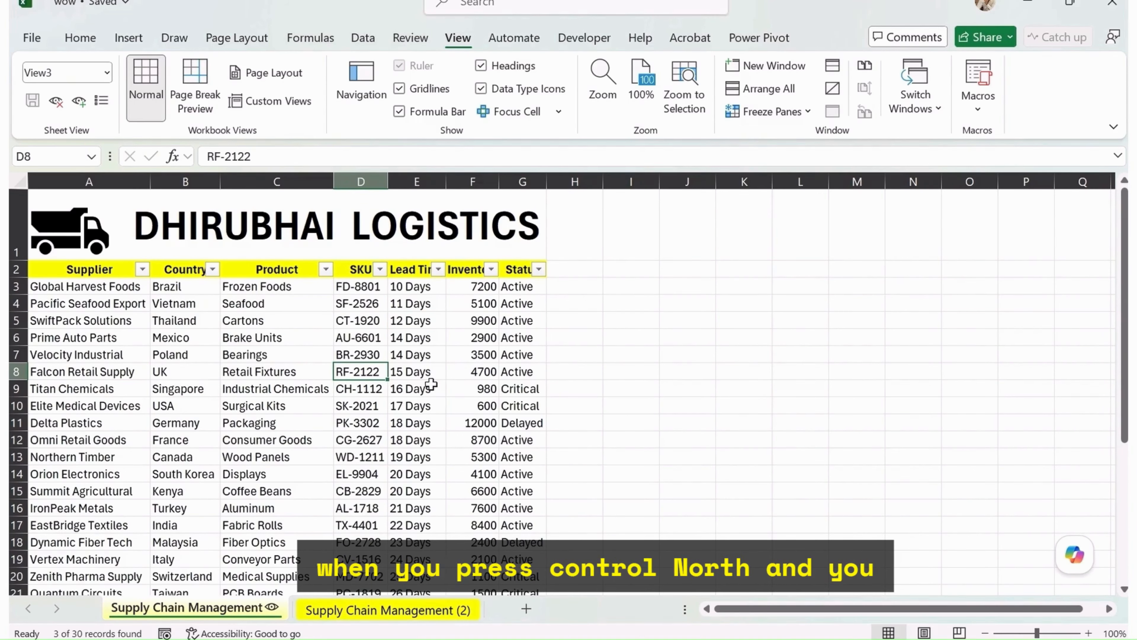
Step: Create a blank workbook and examine whether its Sheet View options are available
key(ctrl+n)
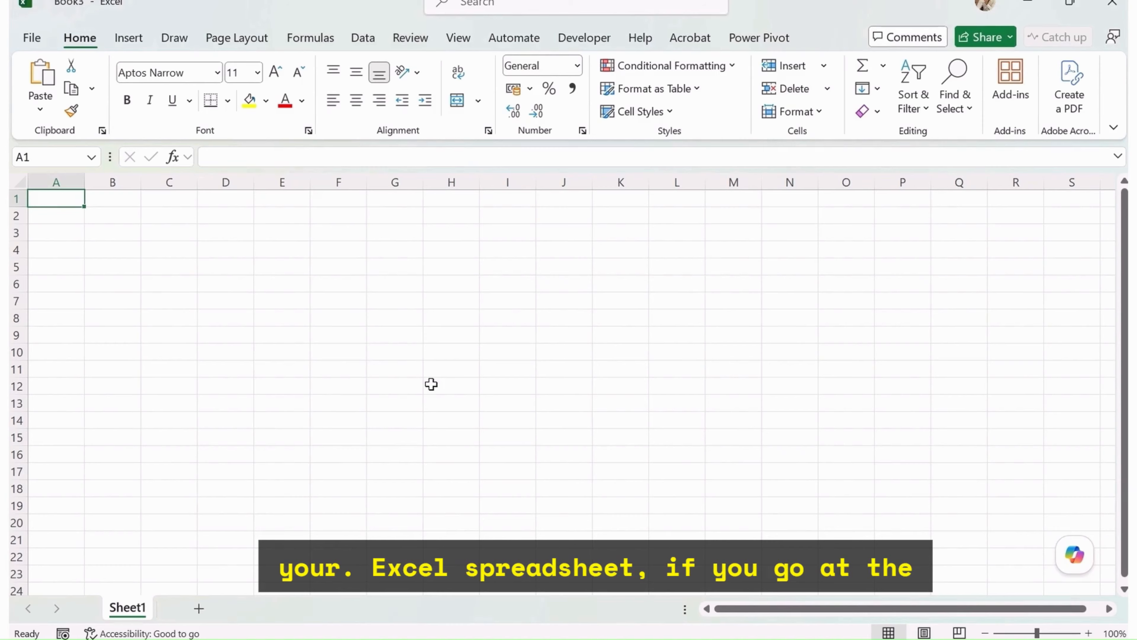
click(458, 37)
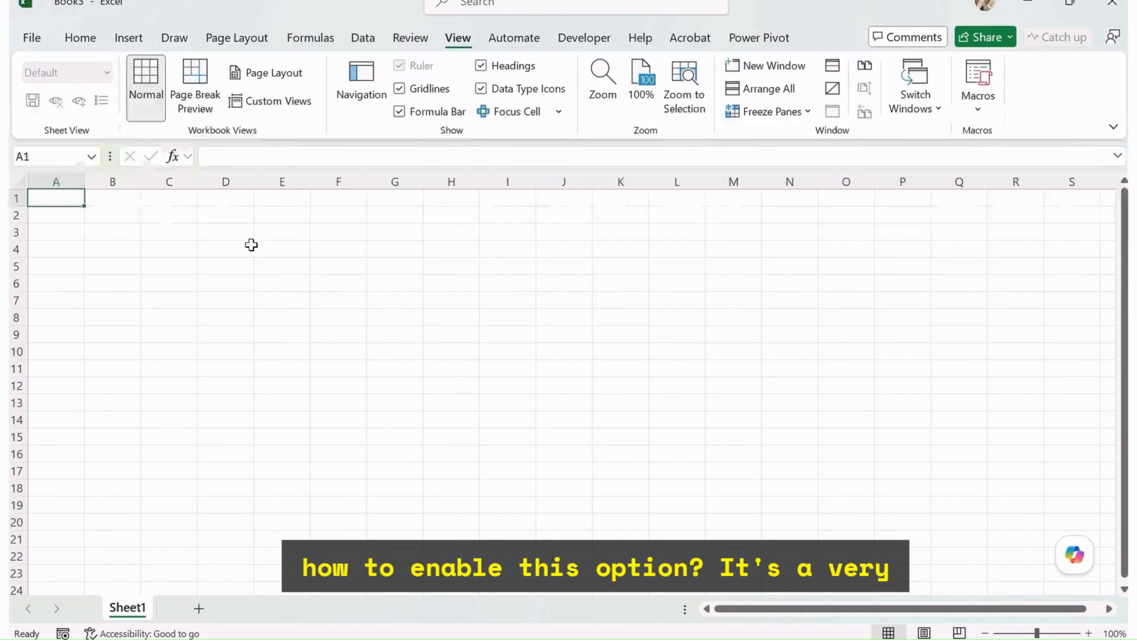
drag(266, 483, 720, 528)
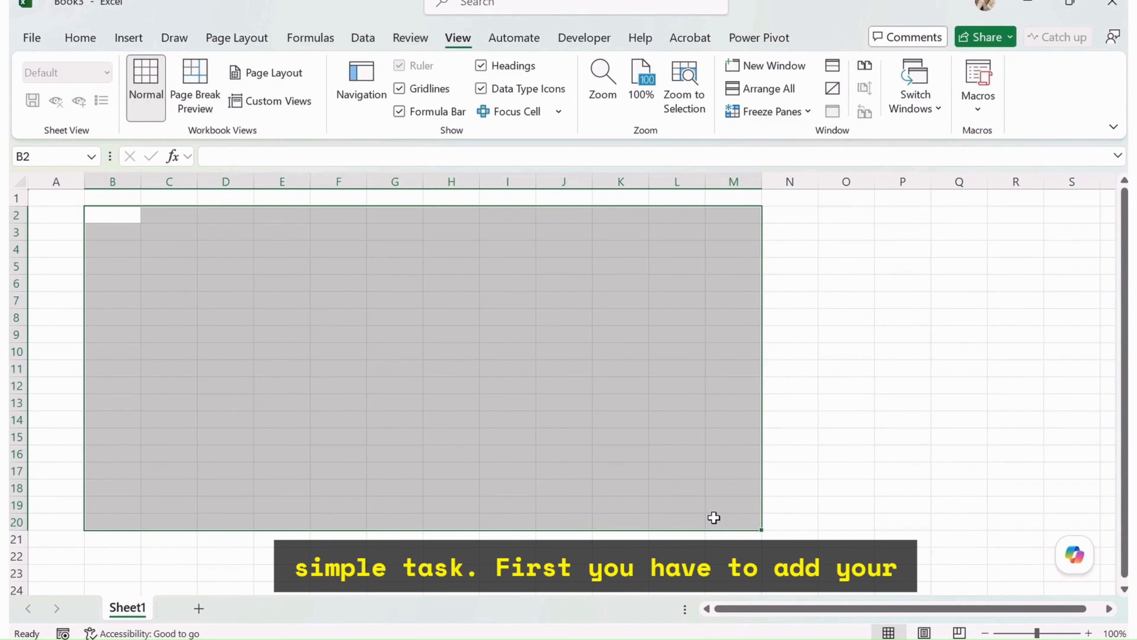
click(507, 386)
Step: Switch to the wow workbook and copy the whole supply chain table, from the Supplier header through the last row of the Status column
mouse_move(685, 638)
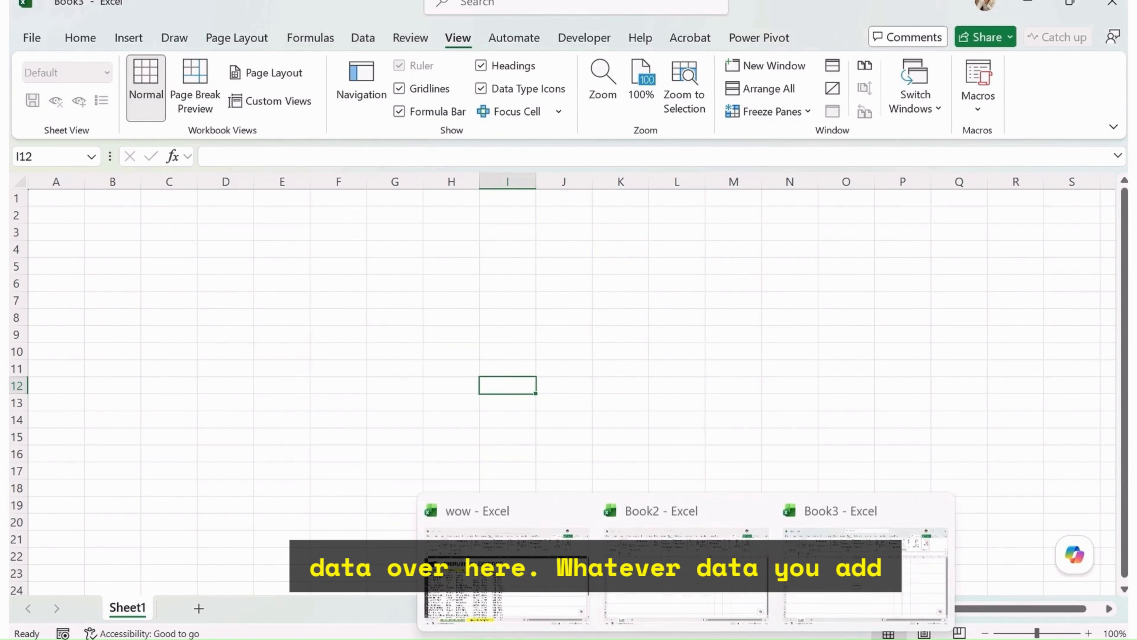
click(516, 582)
click(89, 269)
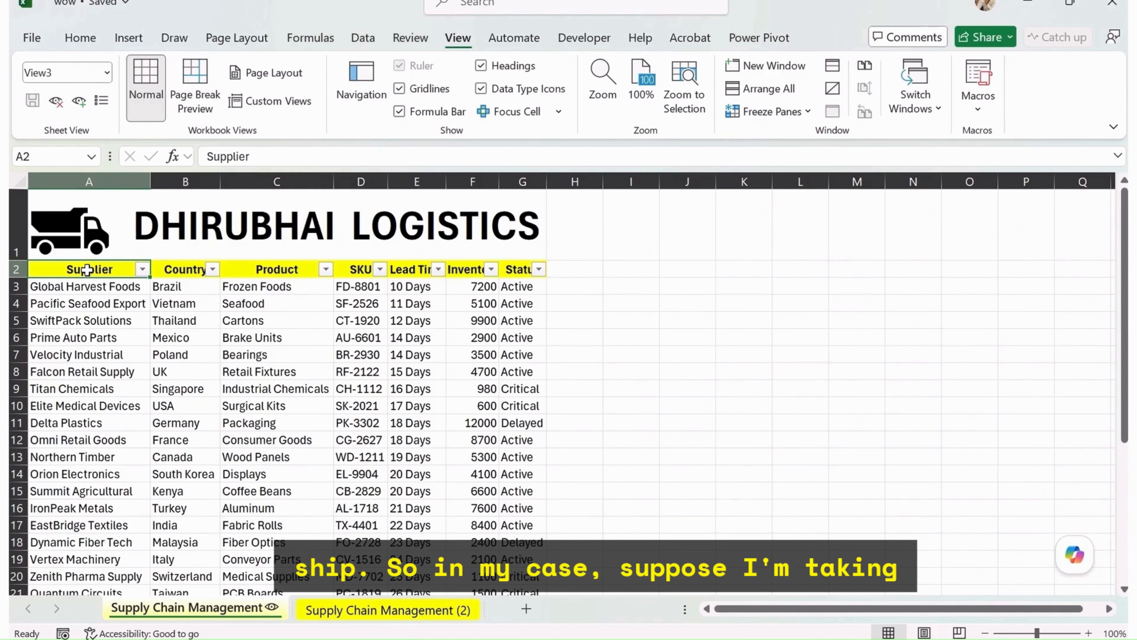
key(ctrl+shift+Right)
key(ctrl+shift+Down)
key(ctrl+c)
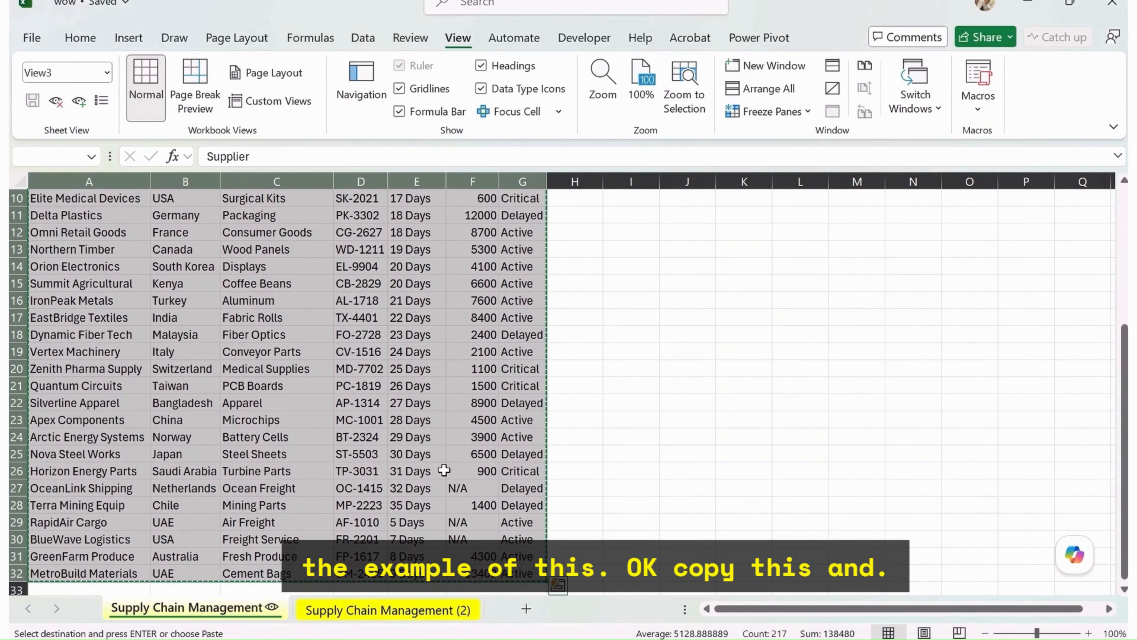
Step: Create another blank workbook and paste the copied supply chain table as values only, starting in cell A1
key(ctrl+n)
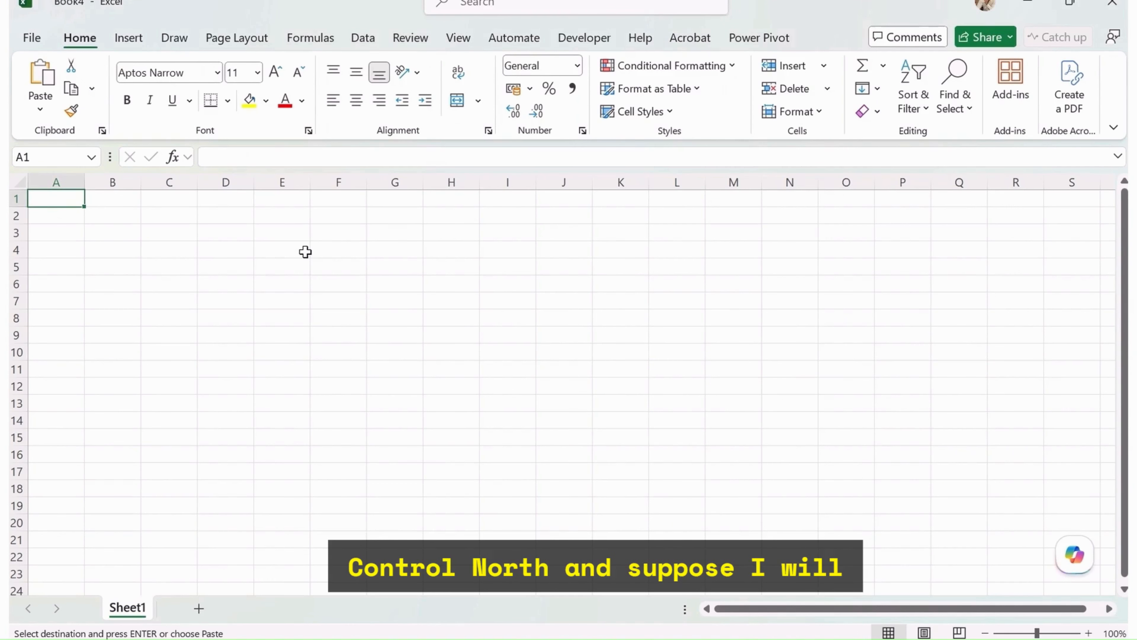
key(ctrl+alt+v)
key(v)
key(Return)
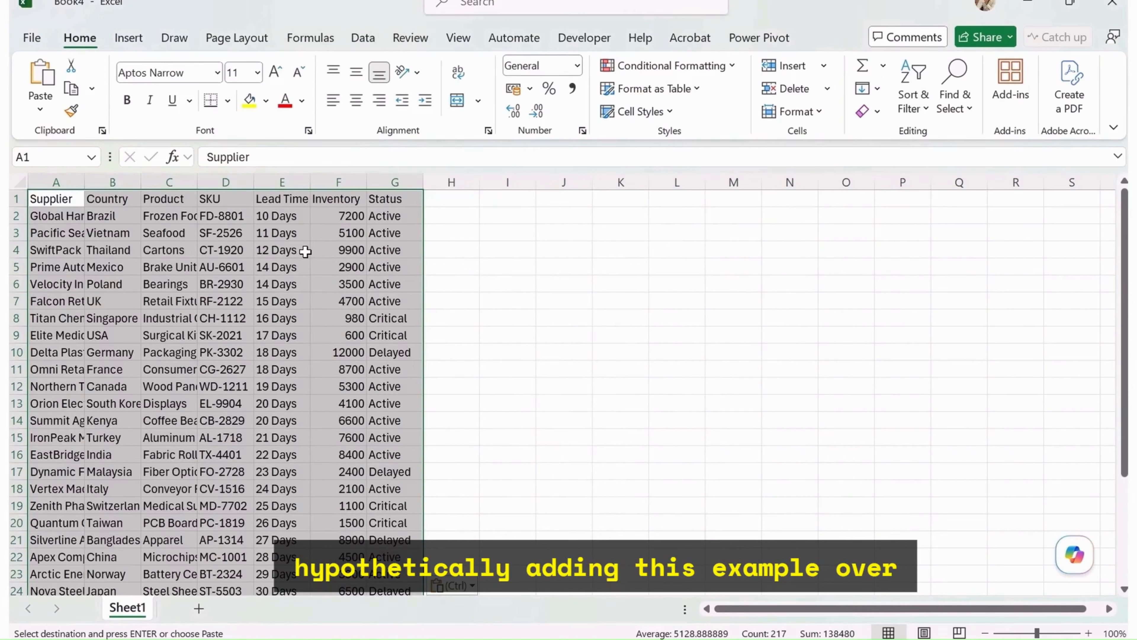
click(437, 304)
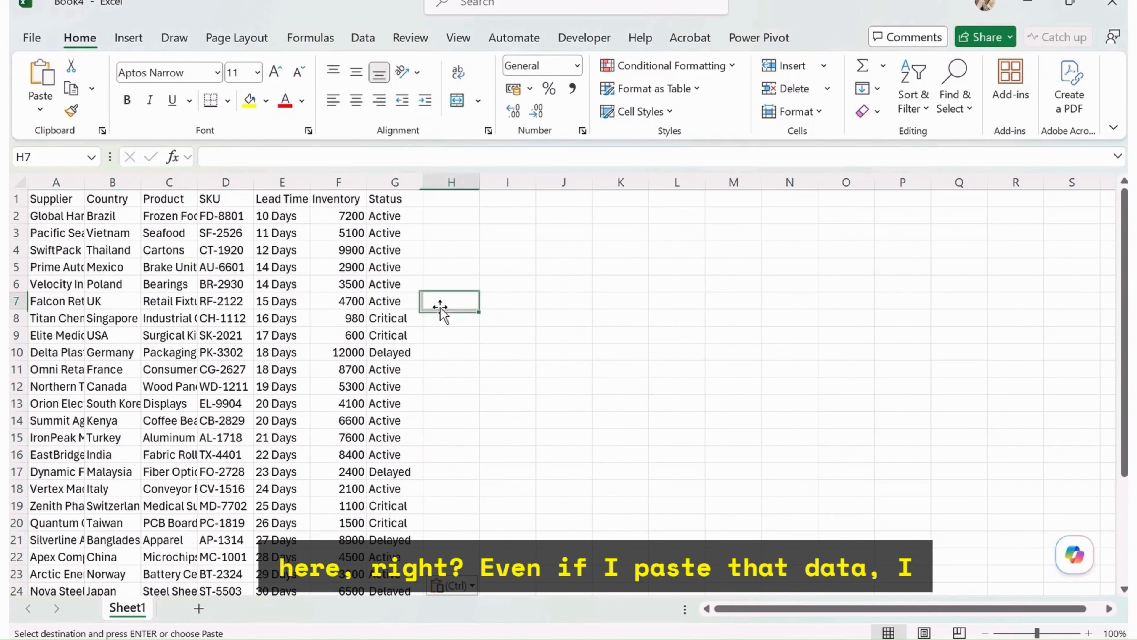
Step: Check the Sheet View options, then start sharing the workbook by uploading it to the personal OneDrive as "logistic demo"
click(468, 39)
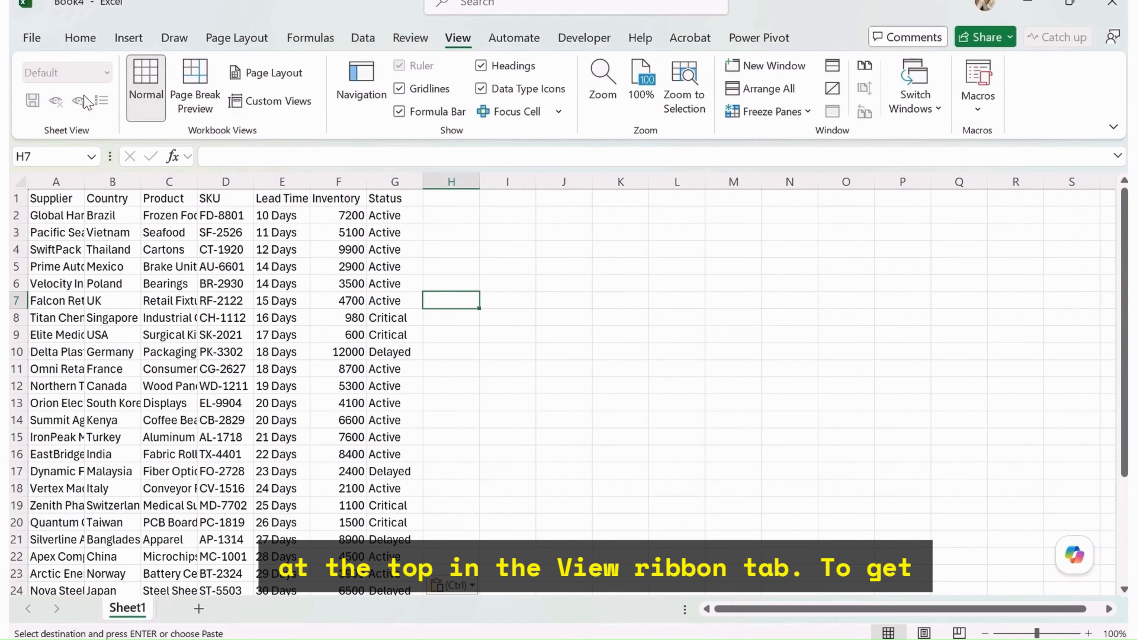
click(320, 262)
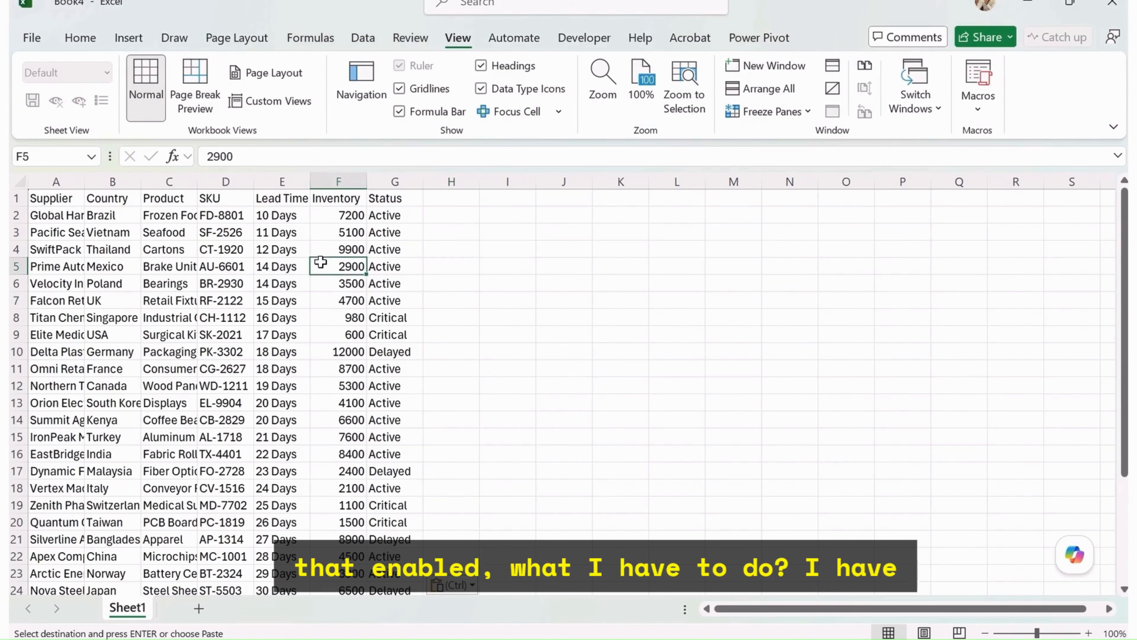
click(983, 44)
click(991, 74)
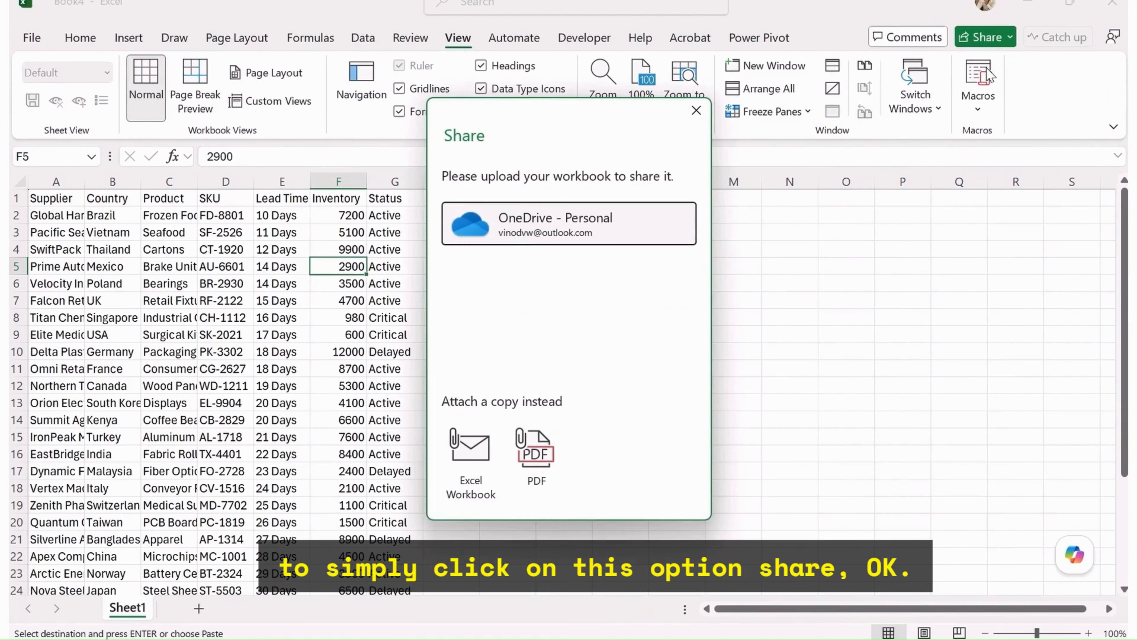
click(529, 235)
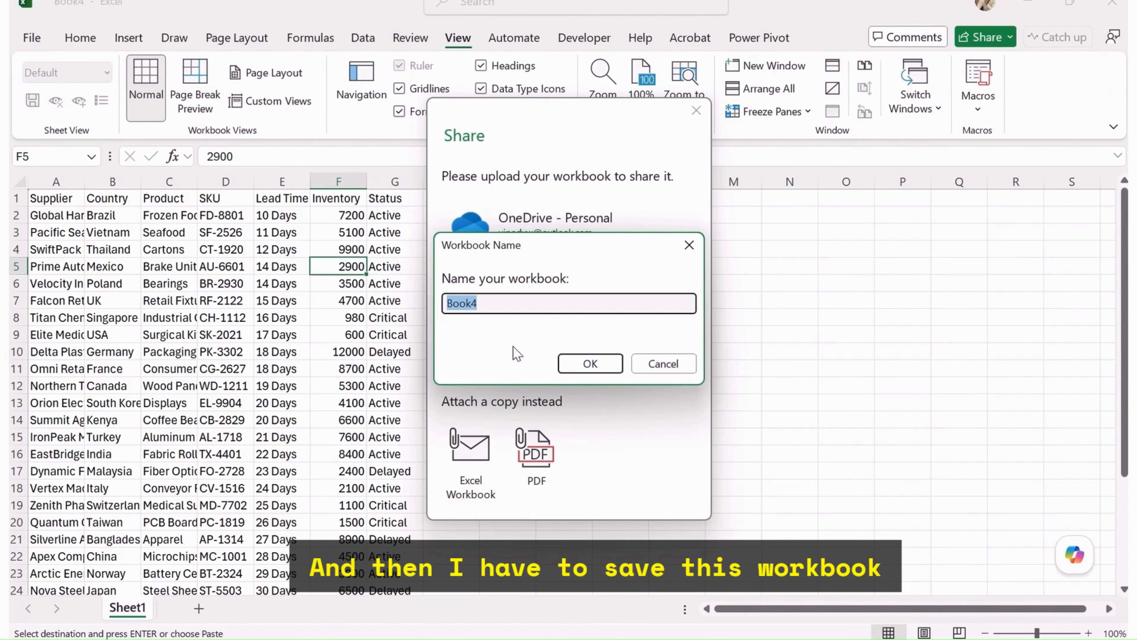
key(BackSpace)
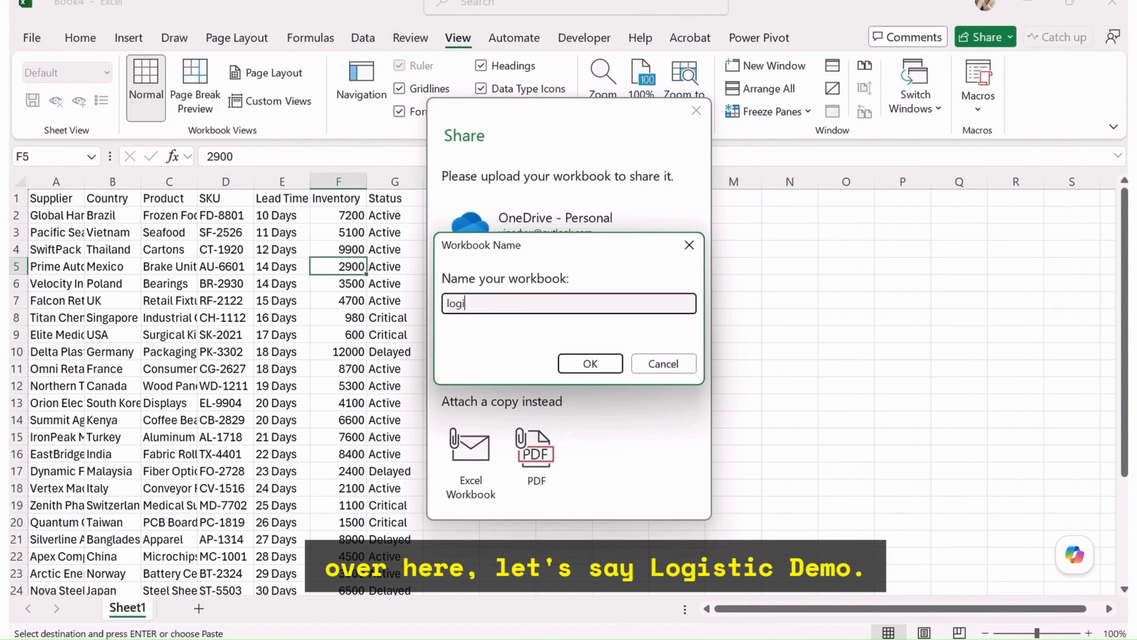
text(logistic de)
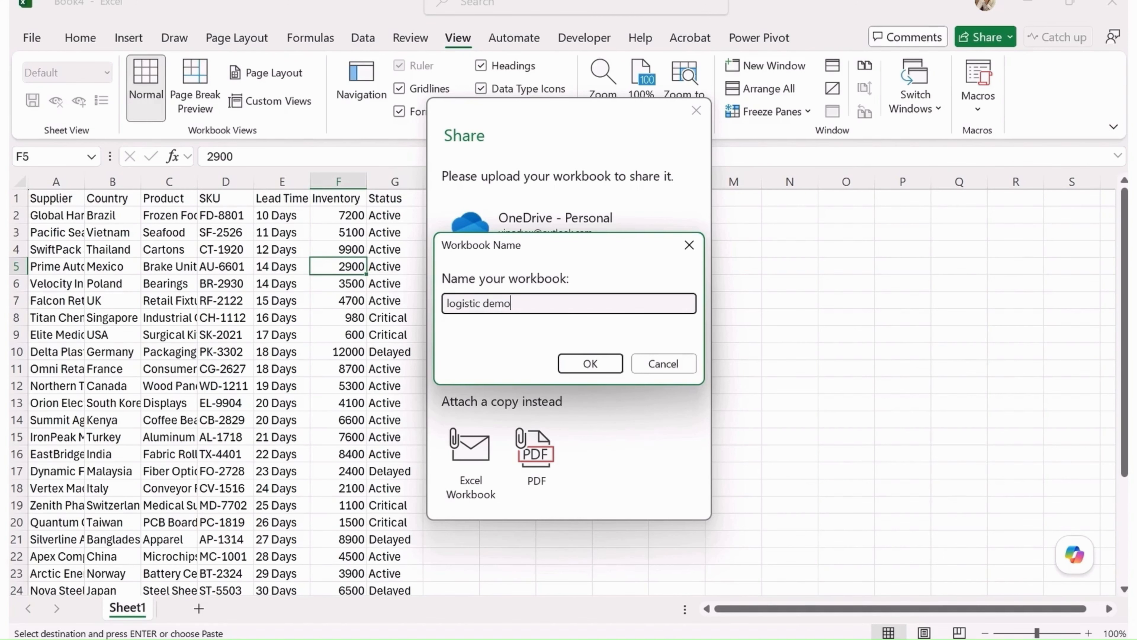
text(mo)
key(Return)
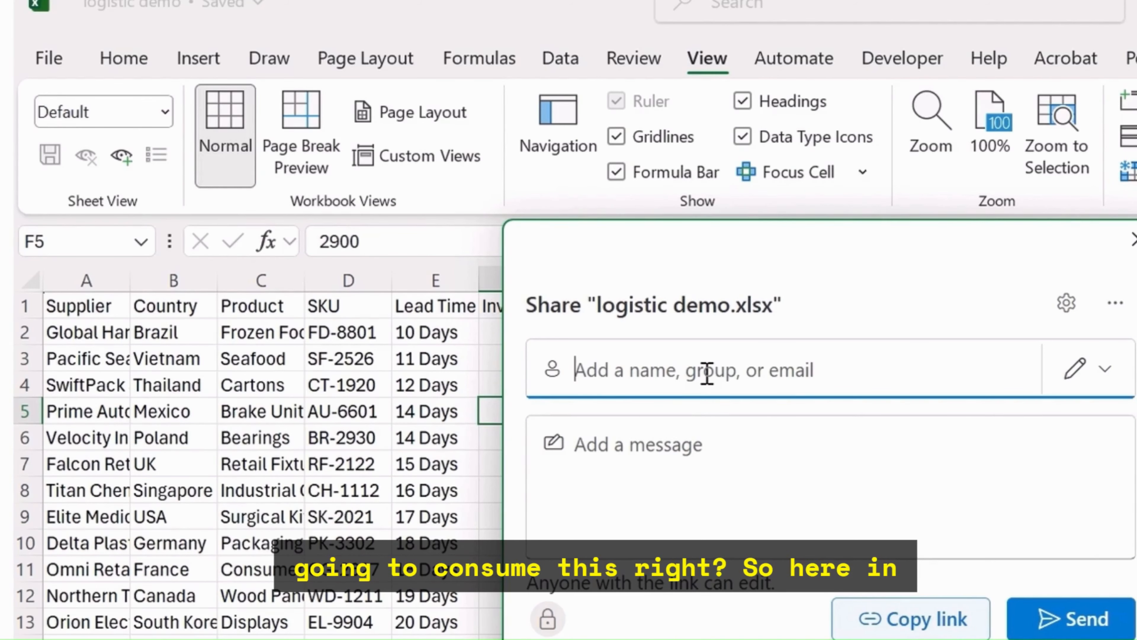
Step: Add the recipient's e-mail address to the logistic demo sharing invitation and send it
text(drvinod)
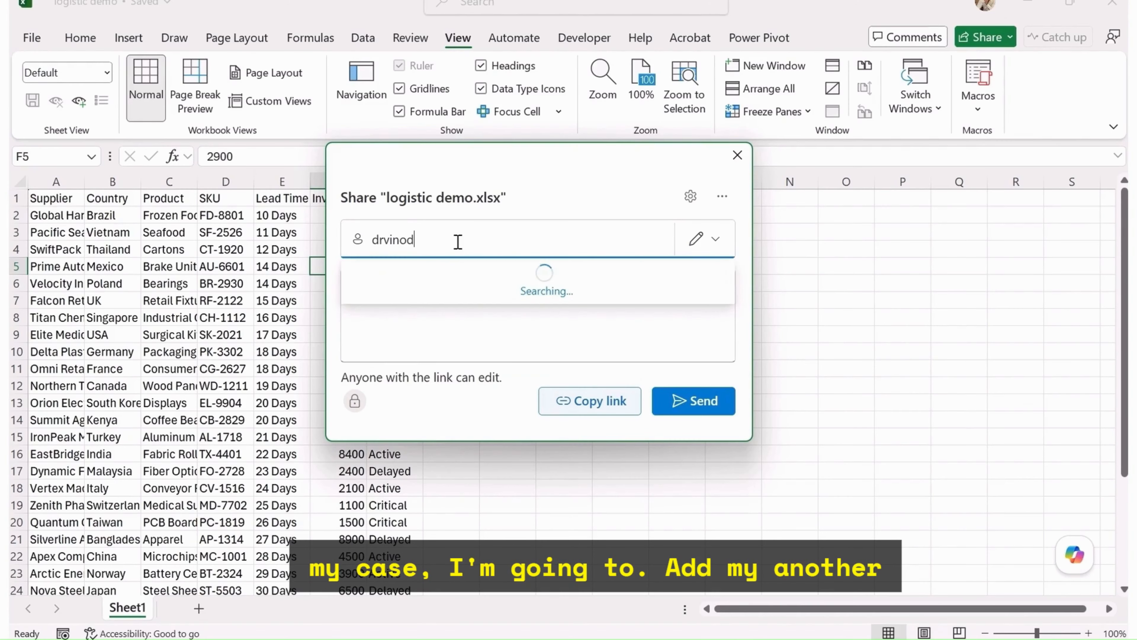
key(Return)
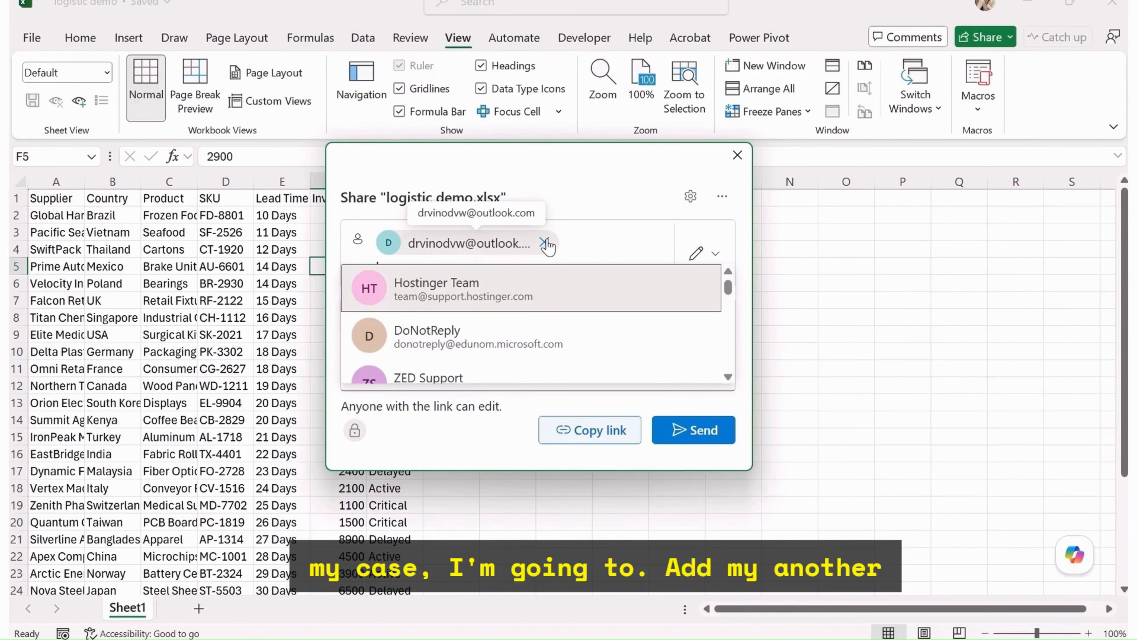
click(709, 430)
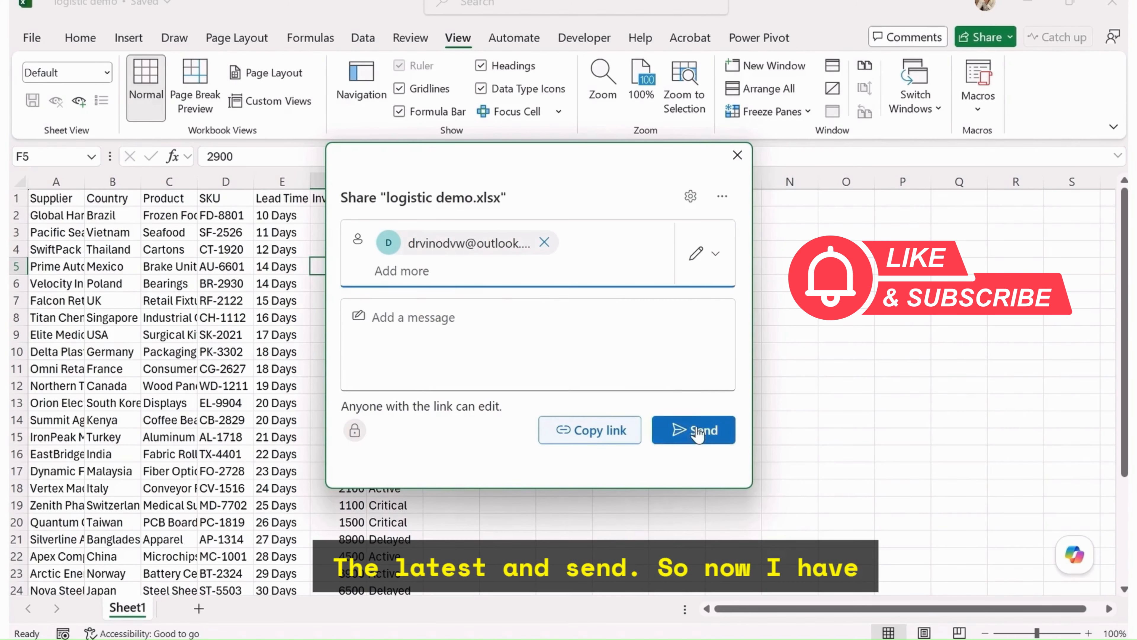
click(699, 430)
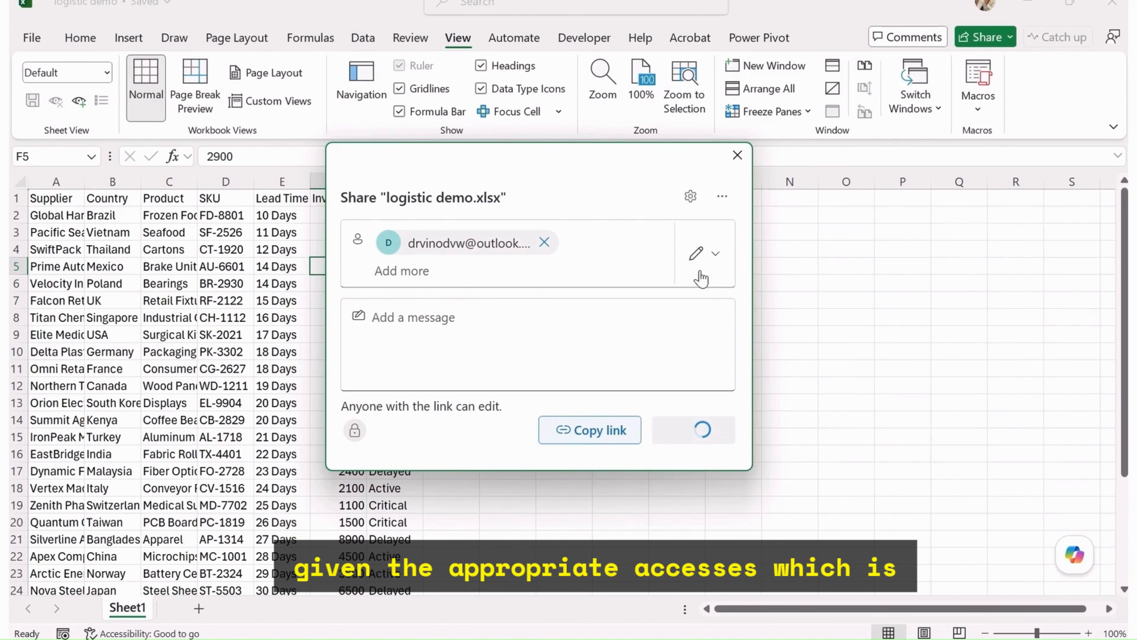
Step: Close the sharing confirmation for the logistic demo workbook and check the list of available sheet views
click(698, 253)
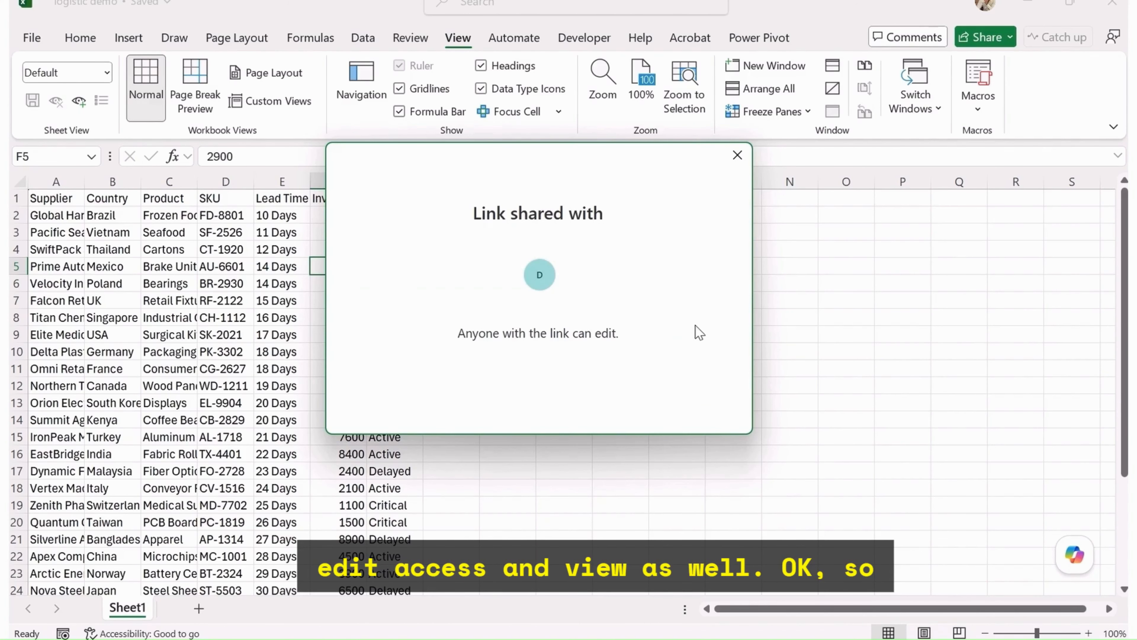
click(736, 164)
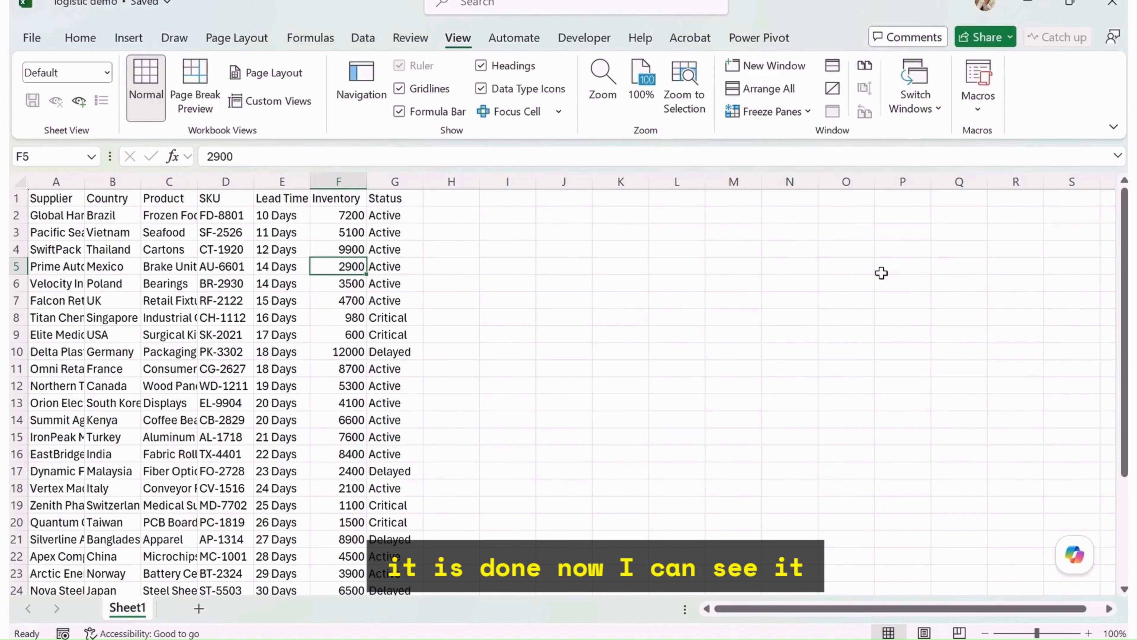
click(105, 72)
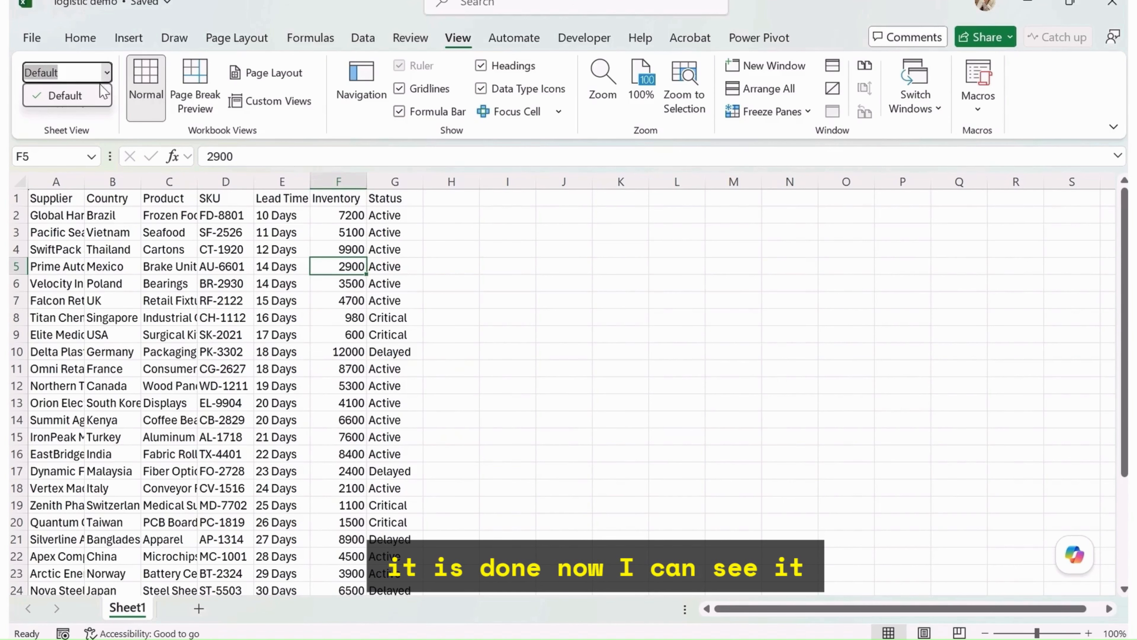
click(83, 106)
click(105, 266)
click(166, 283)
drag(58, 215, 336, 461)
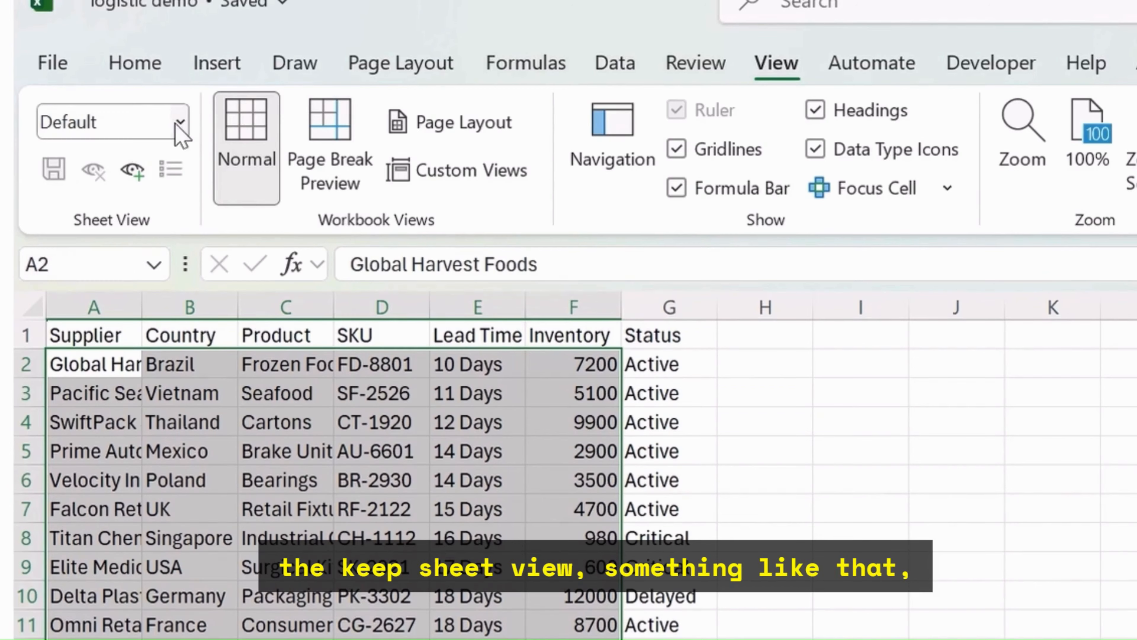
click(186, 124)
click(366, 501)
Step: Turn on filters for the supply chain table's header row and create a new temporary sheet view
click(94, 334)
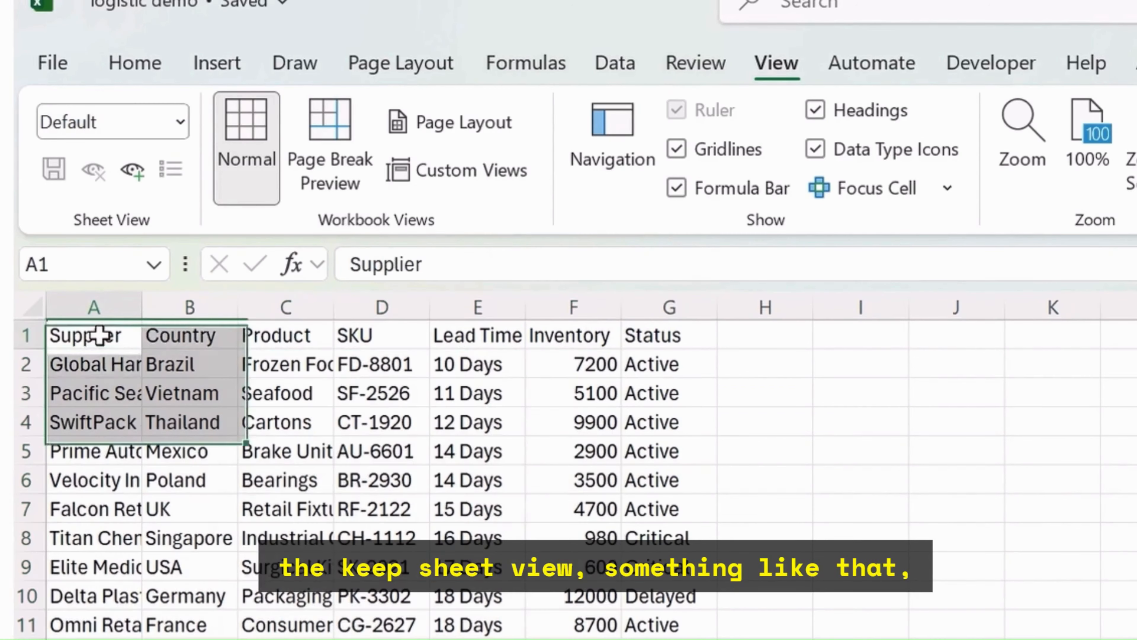
key(ctrl+shift+l)
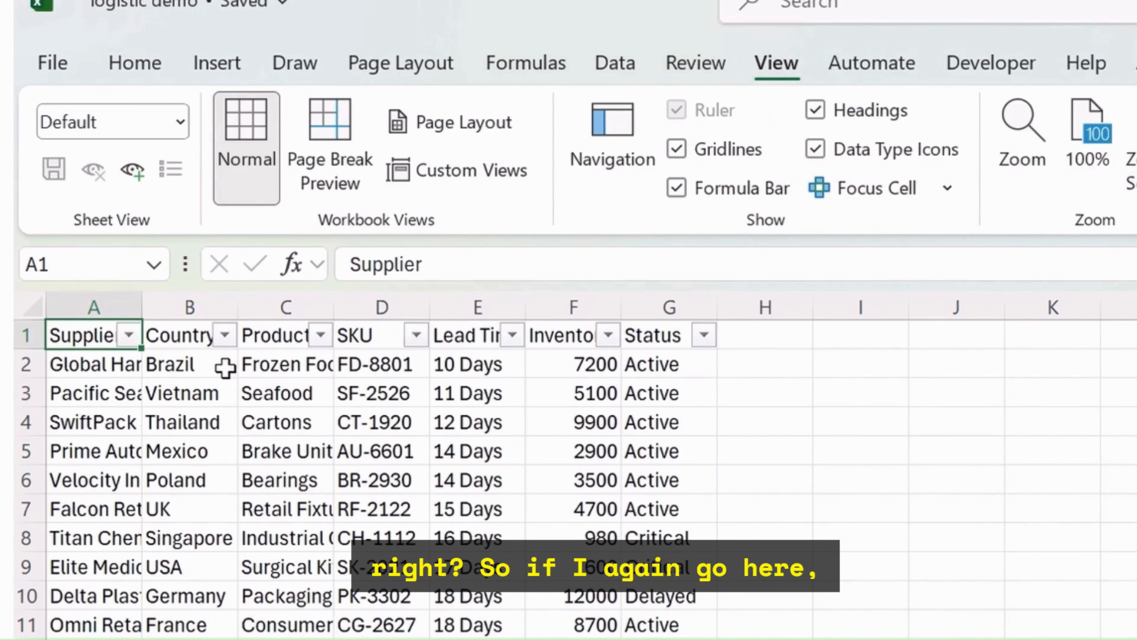
click(135, 169)
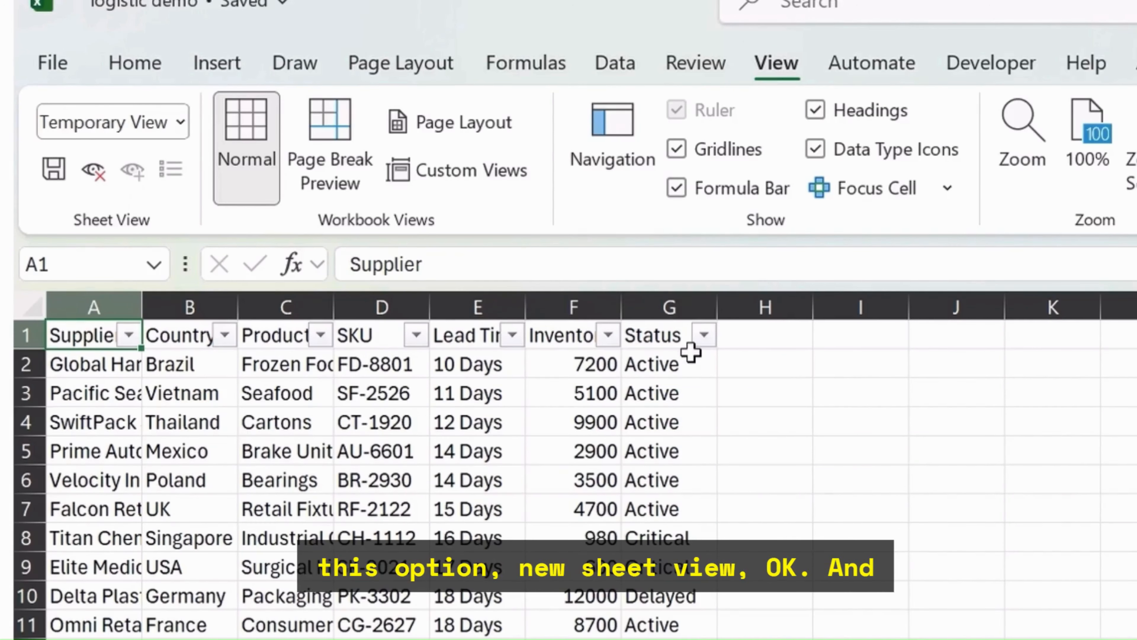
Step: Filter the Status column to show only Critical
click(704, 335)
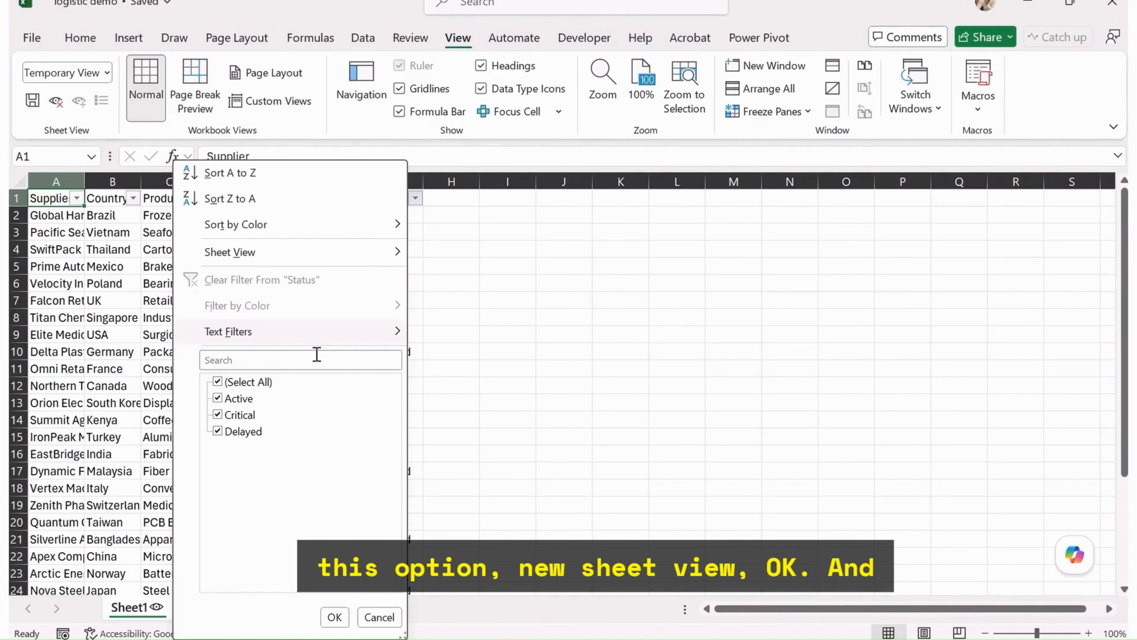
click(249, 382)
click(239, 415)
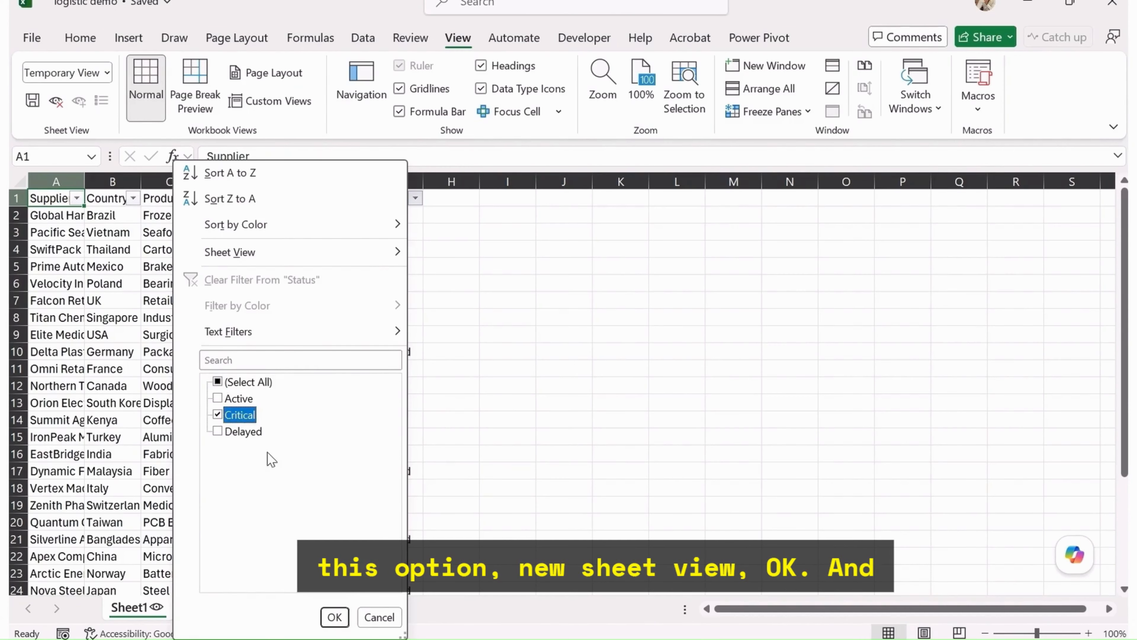
click(335, 617)
Step: Filter the SKU column to show only PC-1819 and SK-2021
click(246, 198)
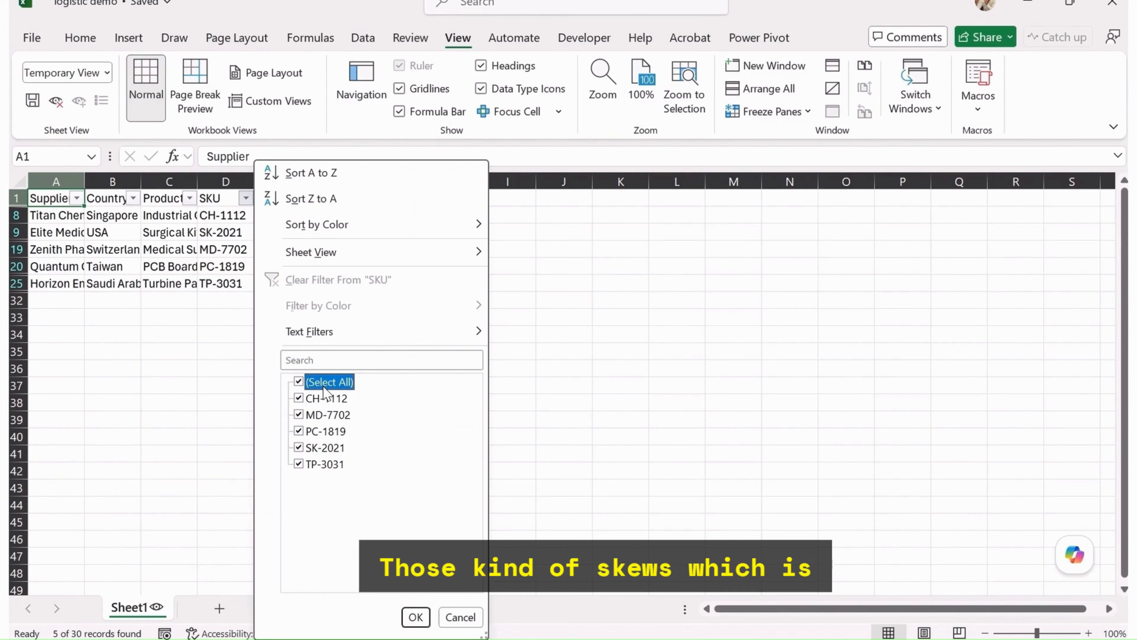
click(329, 382)
click(322, 431)
click(325, 447)
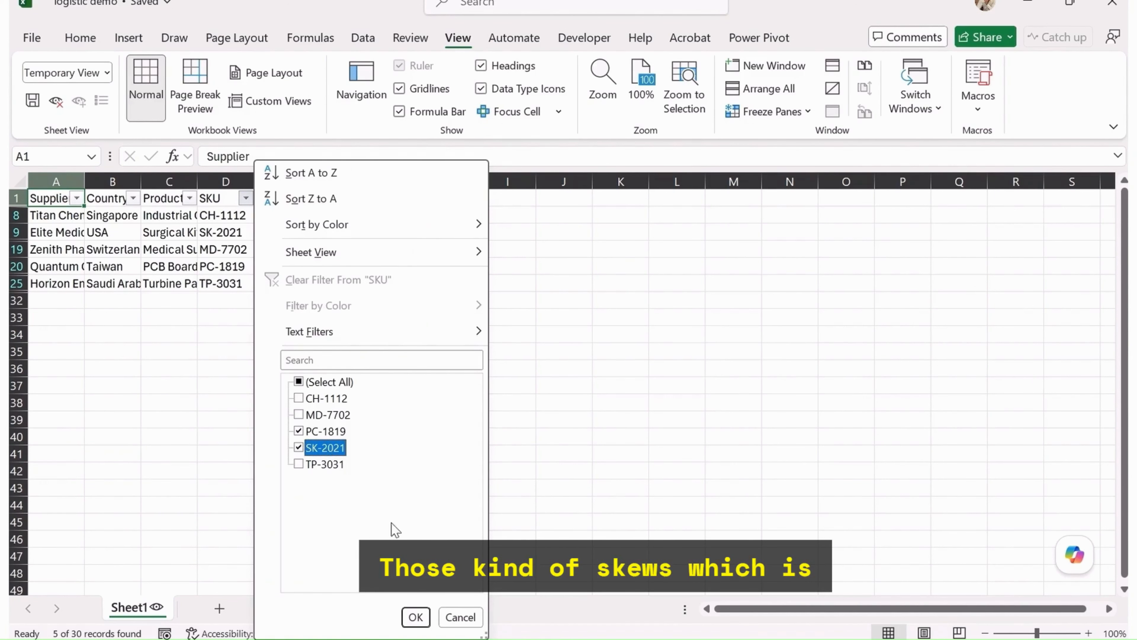
click(416, 617)
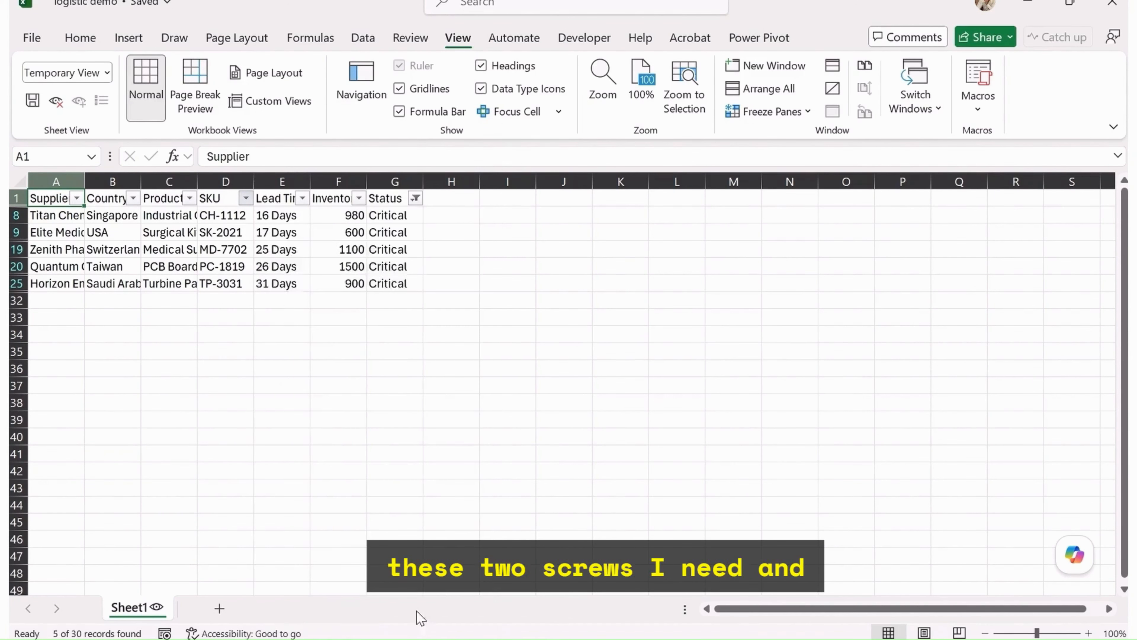
Step: Filter the Country column to show only USA
click(133, 198)
click(216, 382)
click(204, 415)
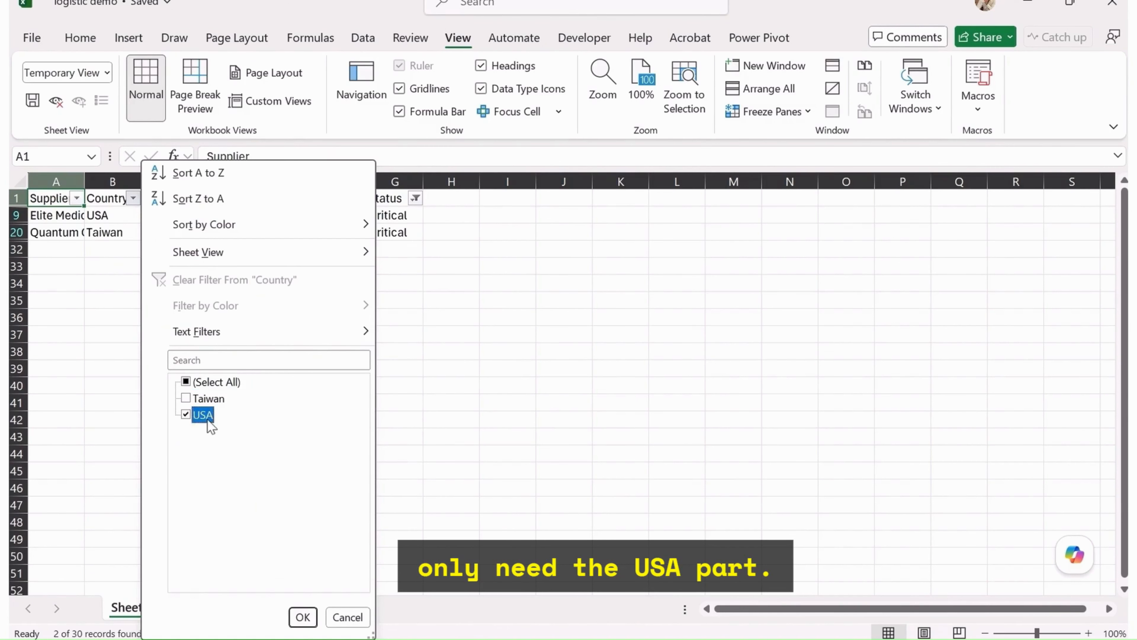
click(303, 617)
Step: Save the temporary sheet view under the name IMPORTANT
click(67, 72)
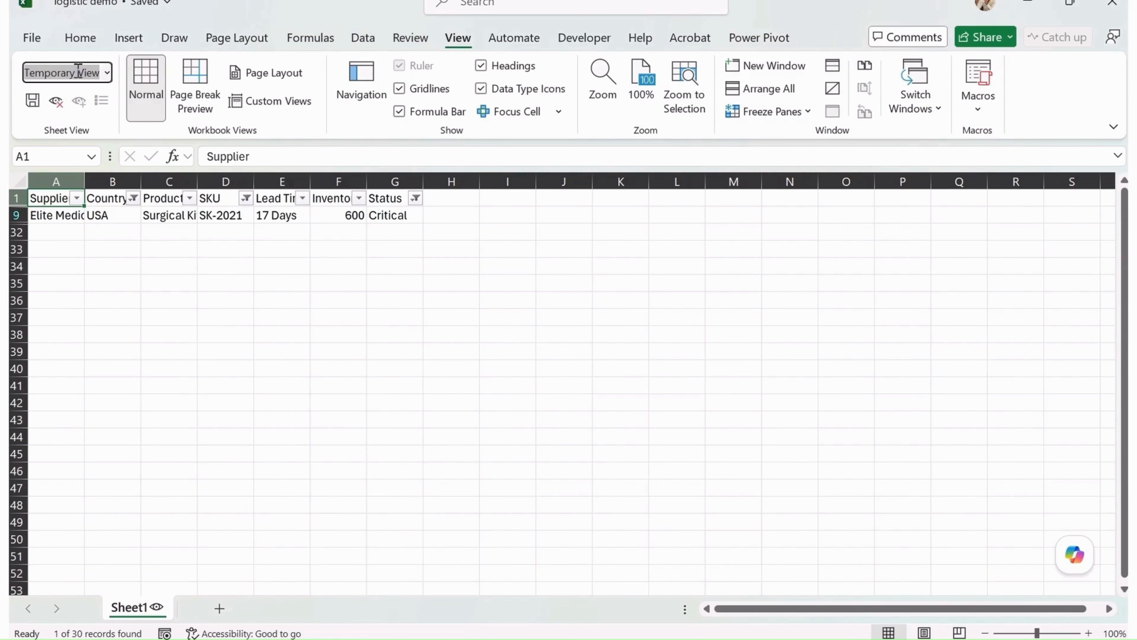
text(IMPOR)
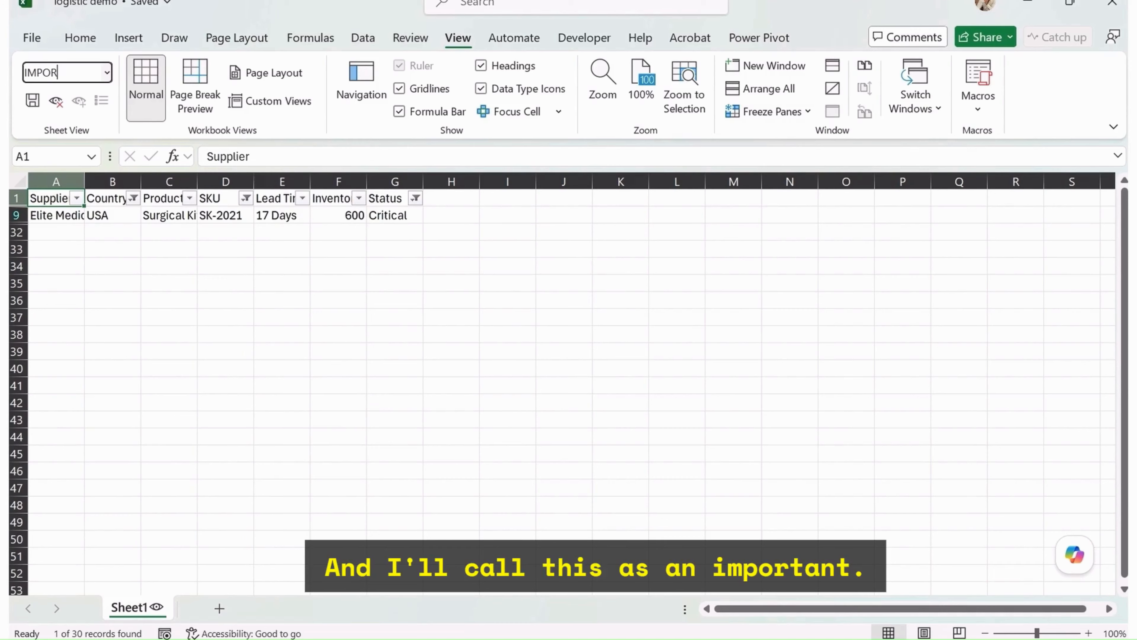
text(TANT)
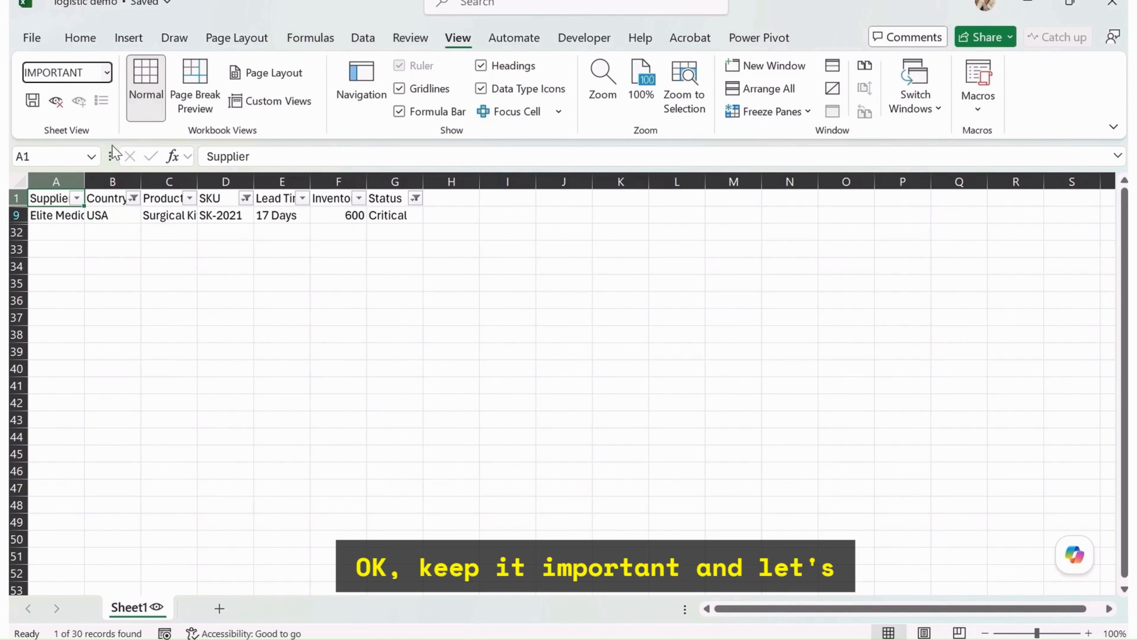
click(187, 319)
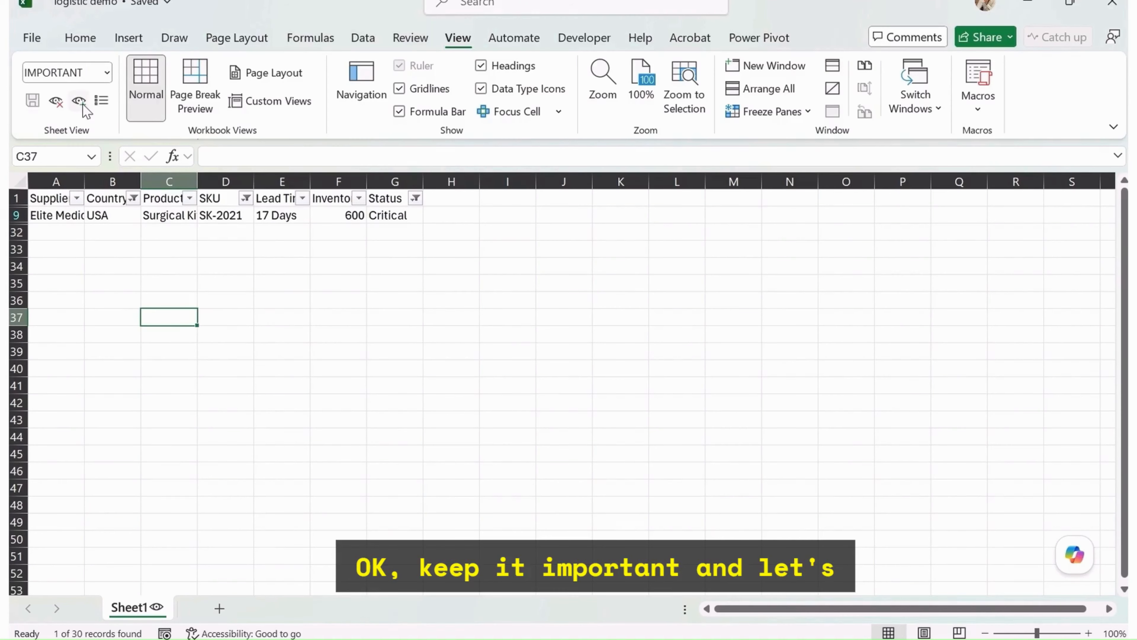
click(107, 70)
click(149, 306)
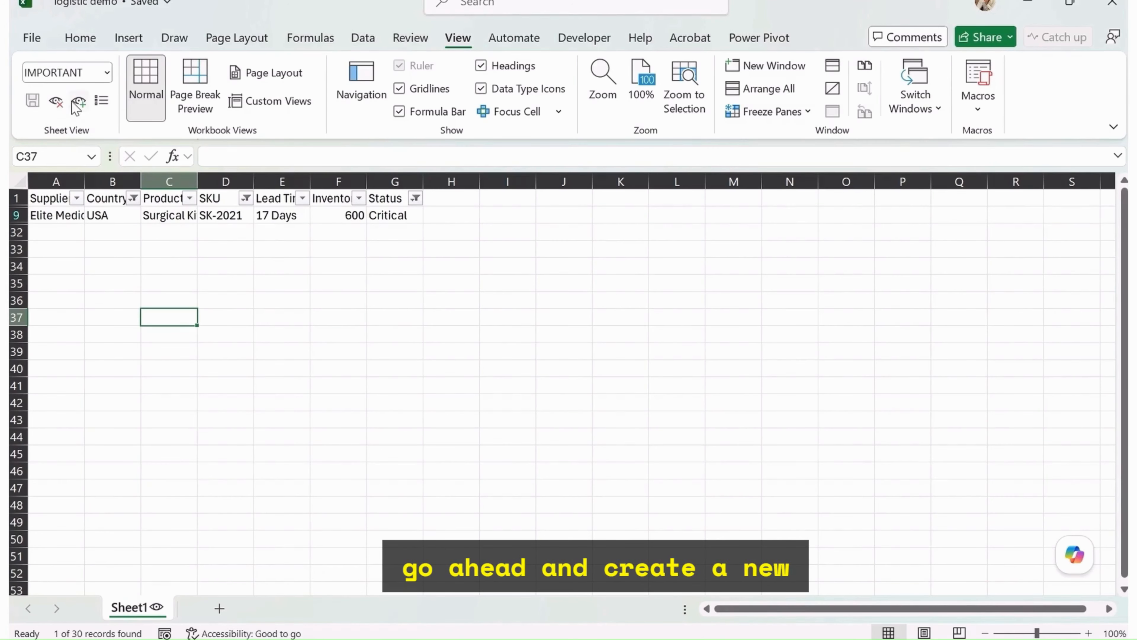
Step: Create another temporary sheet view and reset its filters by removing and reapplying the header row filter
click(81, 104)
click(291, 202)
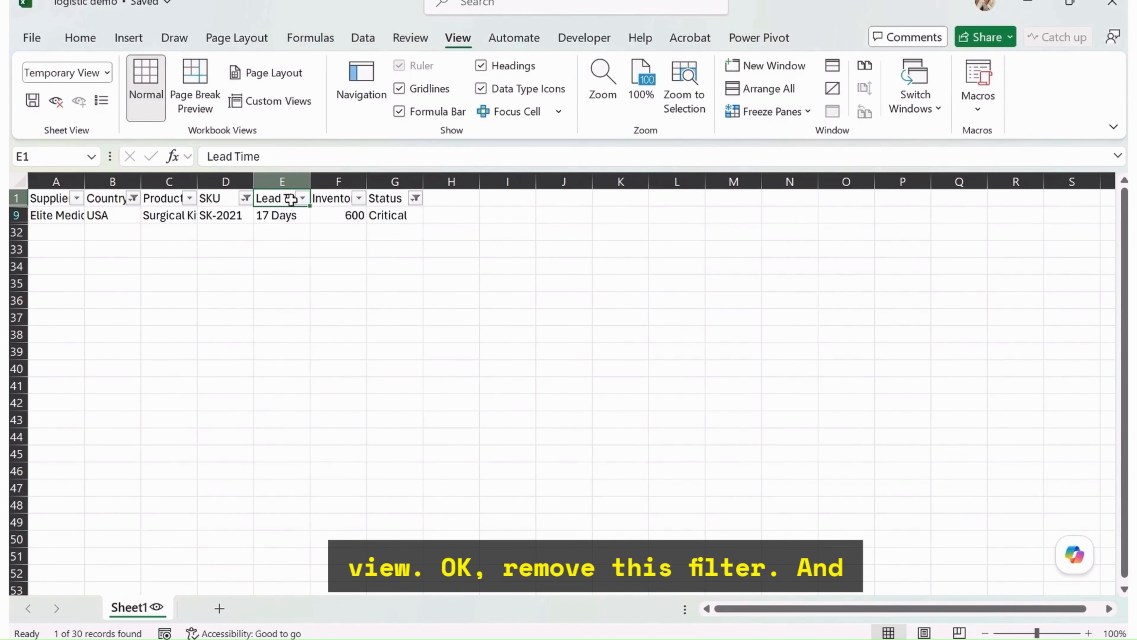
key(alt+d)
key(f)
key(f)
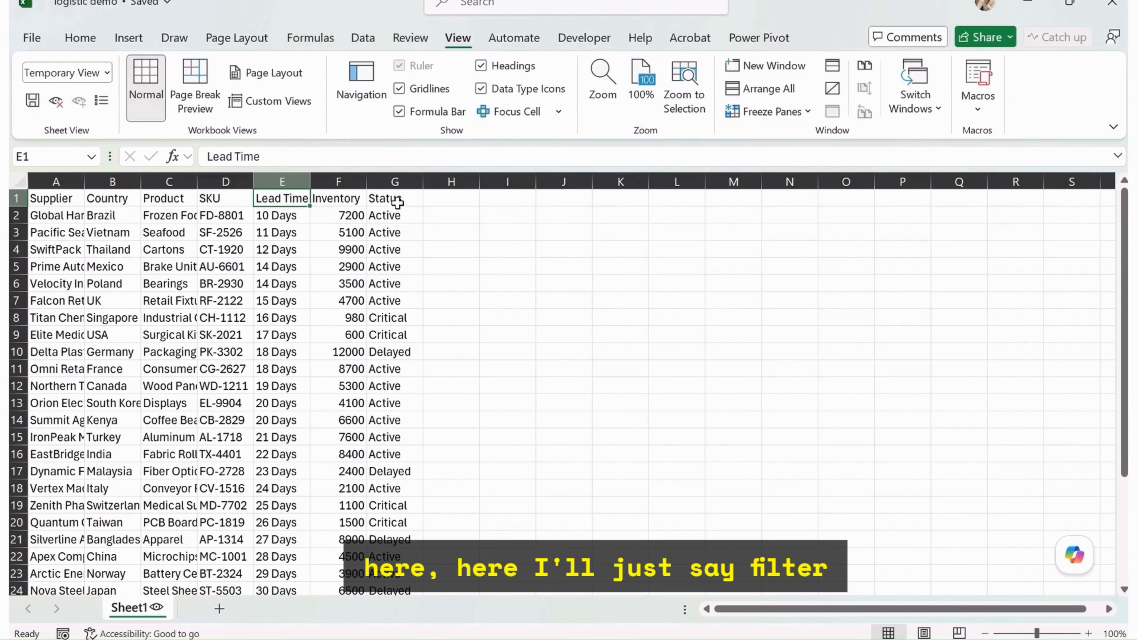
key(Left)
key(alt+d)
key(f)
key(f)
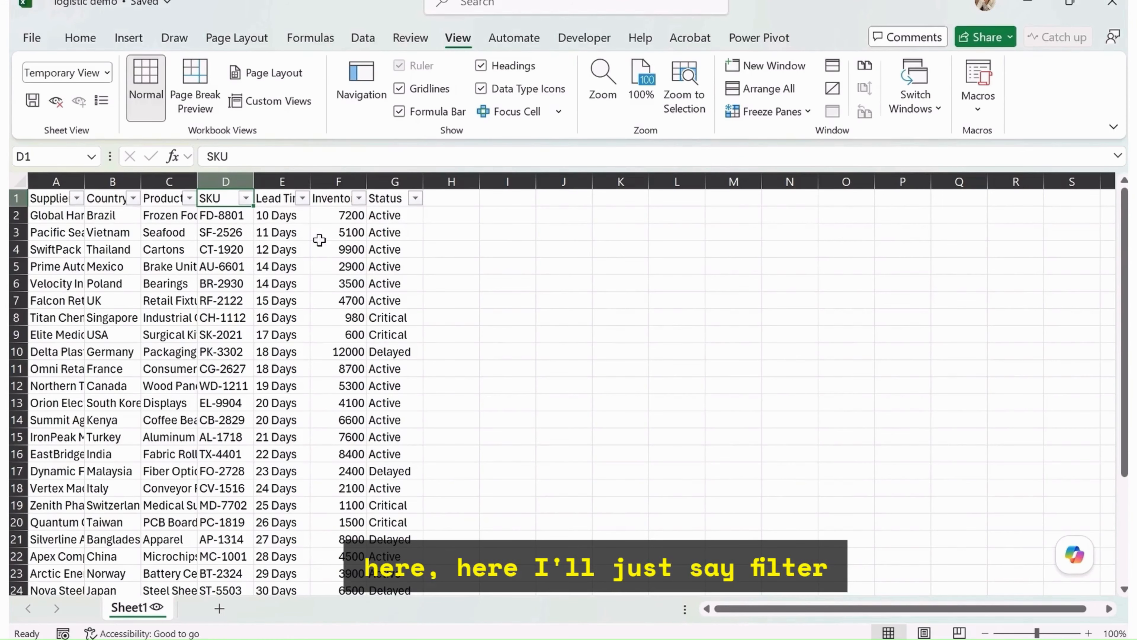
Step: Filter the Lead Time column to show only 10 Days, 12 Days, 14 Days and 16 Days
click(303, 198)
click(130, 382)
click(130, 398)
click(130, 481)
click(130, 431)
click(130, 447)
click(222, 617)
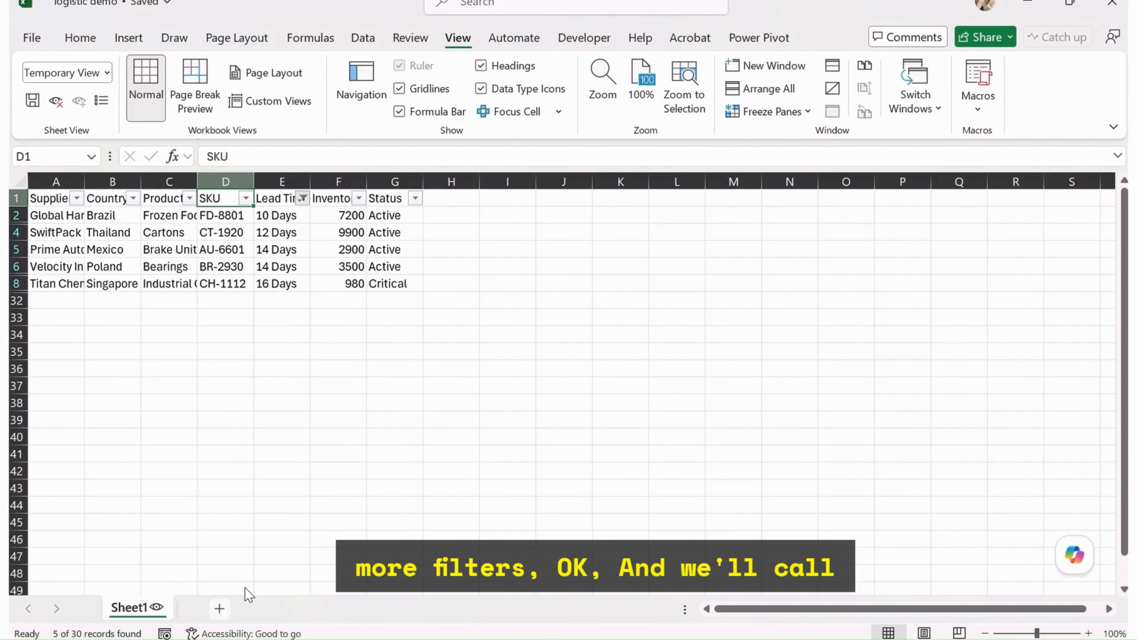
Step: Save the temporary sheet view under the name "Test view"
click(83, 72)
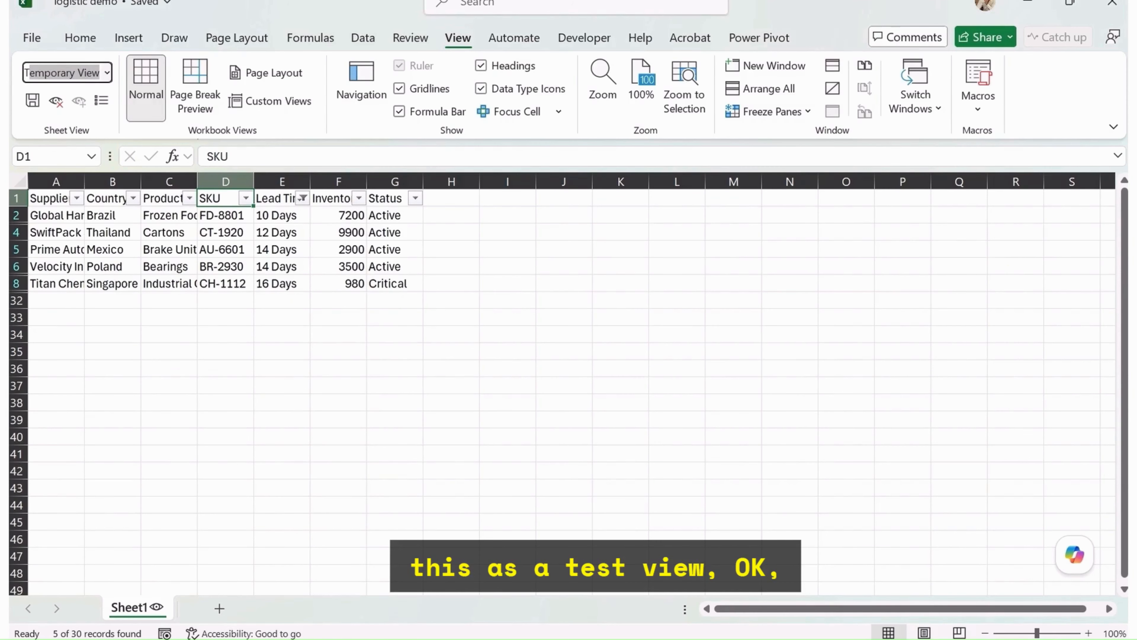
text(Test view)
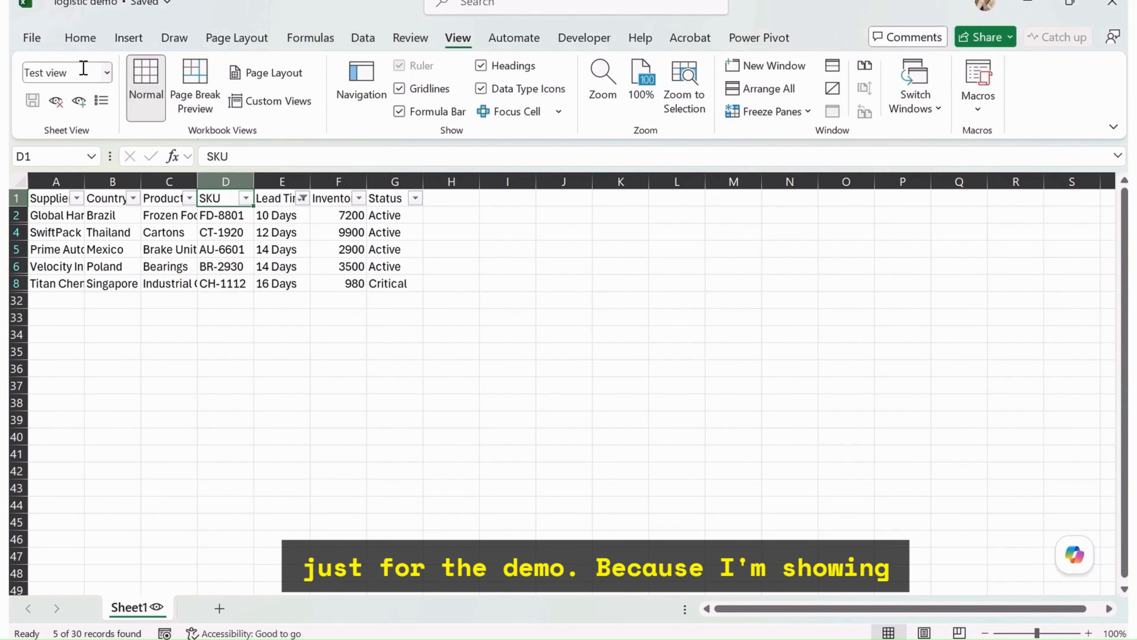
click(185, 237)
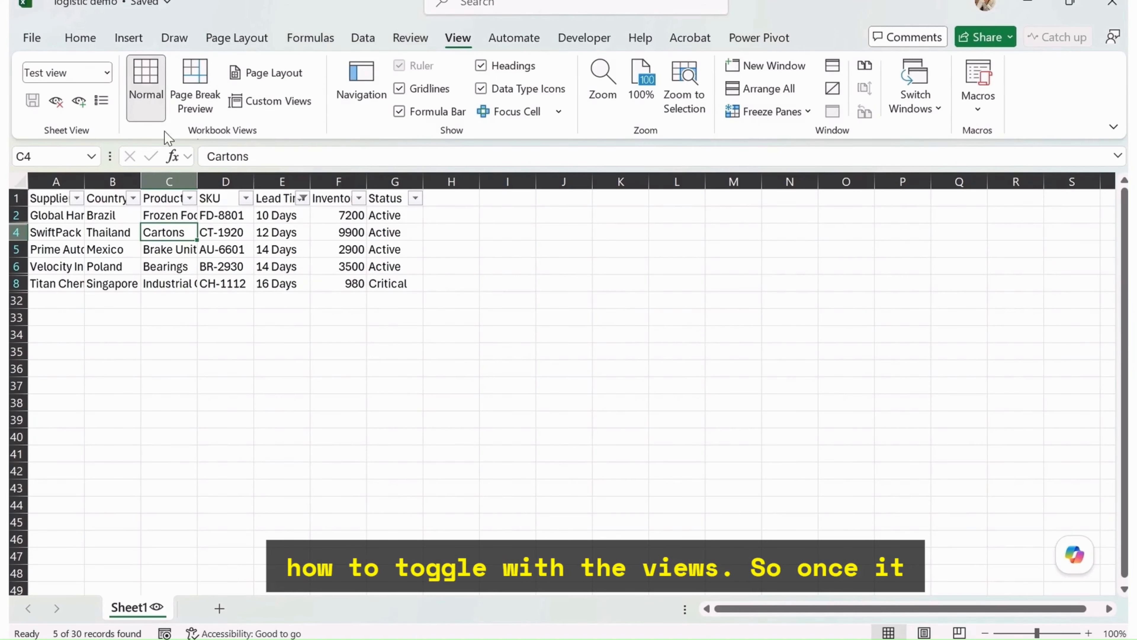
Step: Switch Sheet1 to the Default view and from there to the IMPORTANT view
click(108, 73)
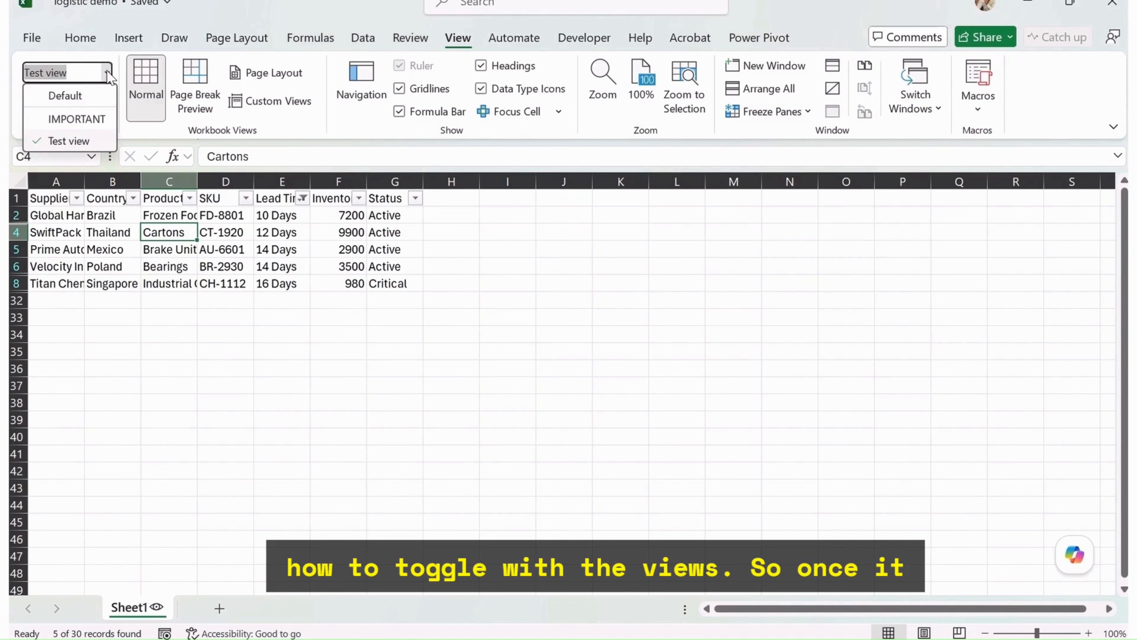
click(65, 87)
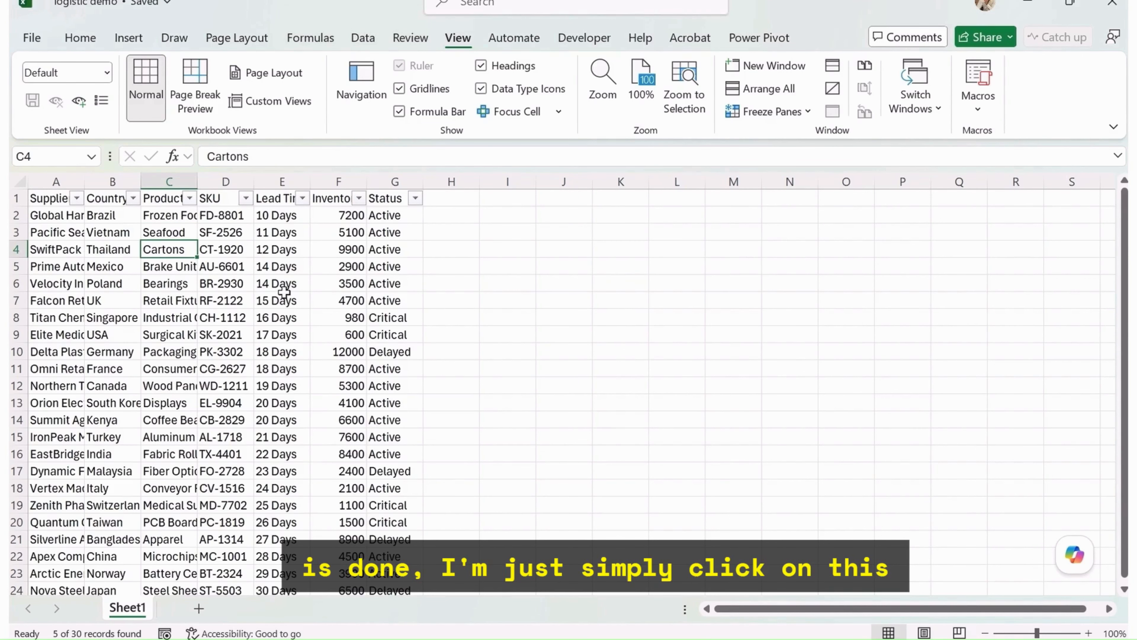
click(110, 72)
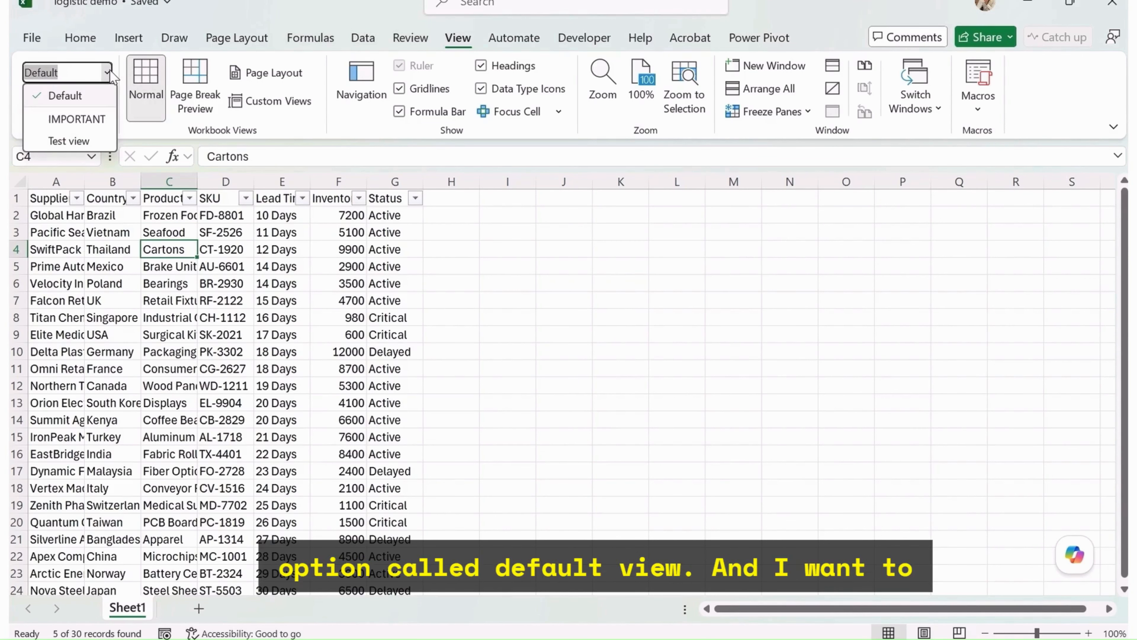
click(88, 121)
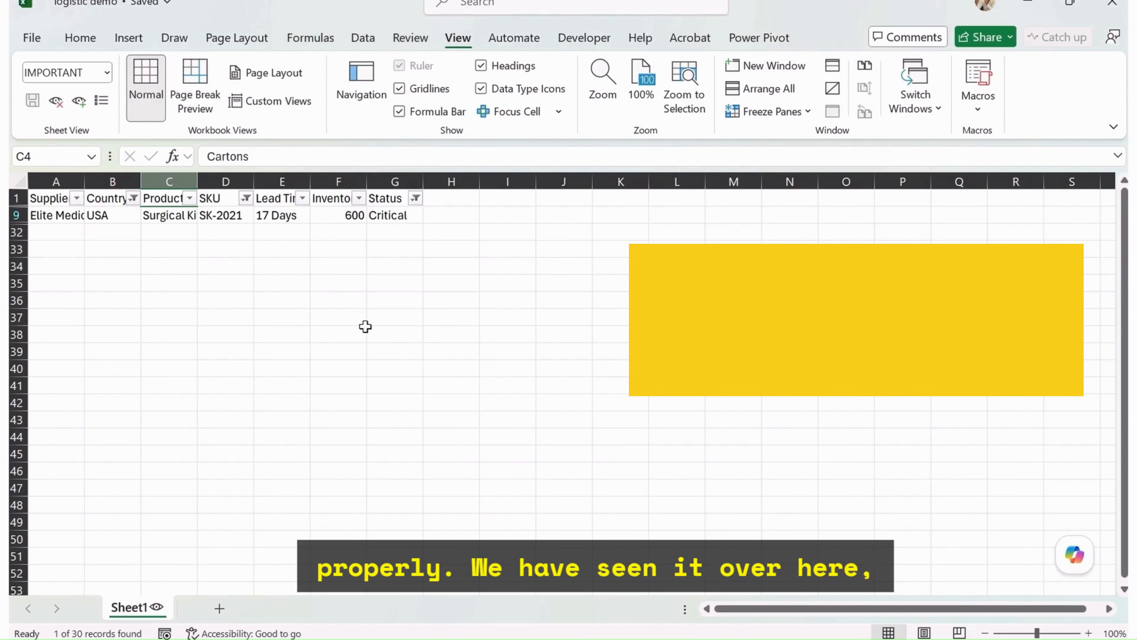
click(103, 76)
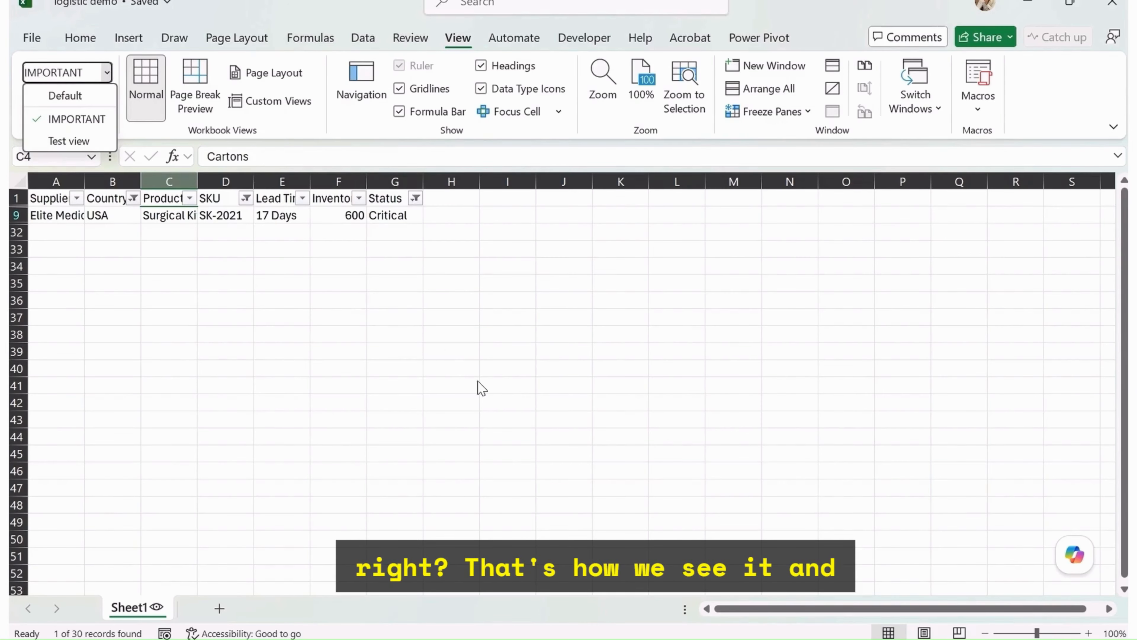
click(83, 119)
Step: Return to the wow workbook and apply the Procurement View to the Supply Chain Management sheet
click(1028, 3)
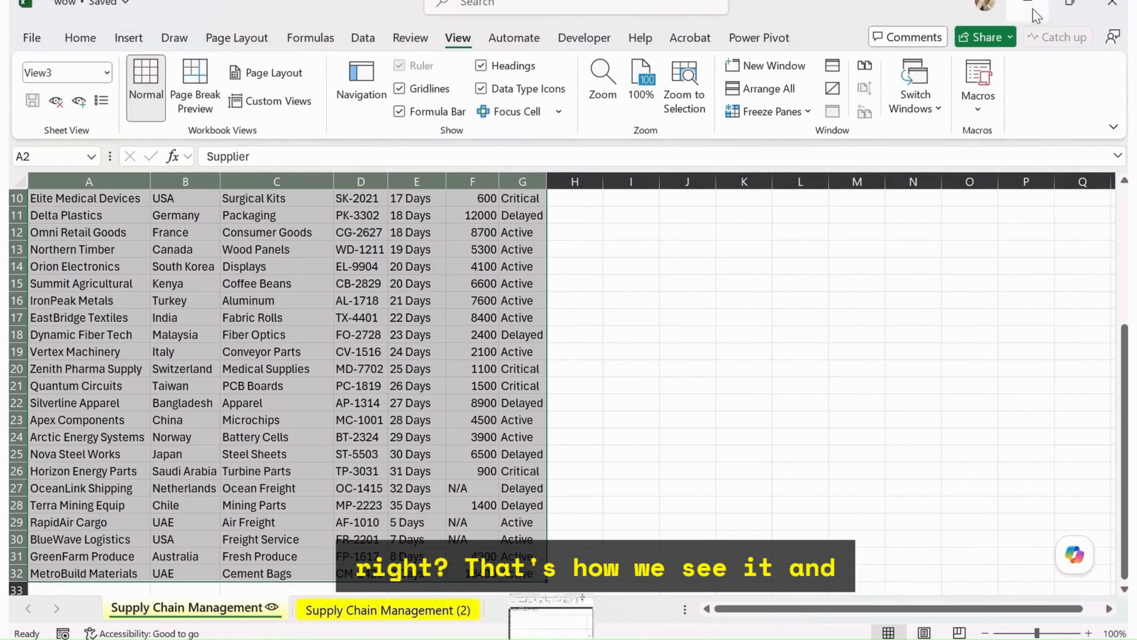
click(279, 437)
scroll(141, 287, up, 3)
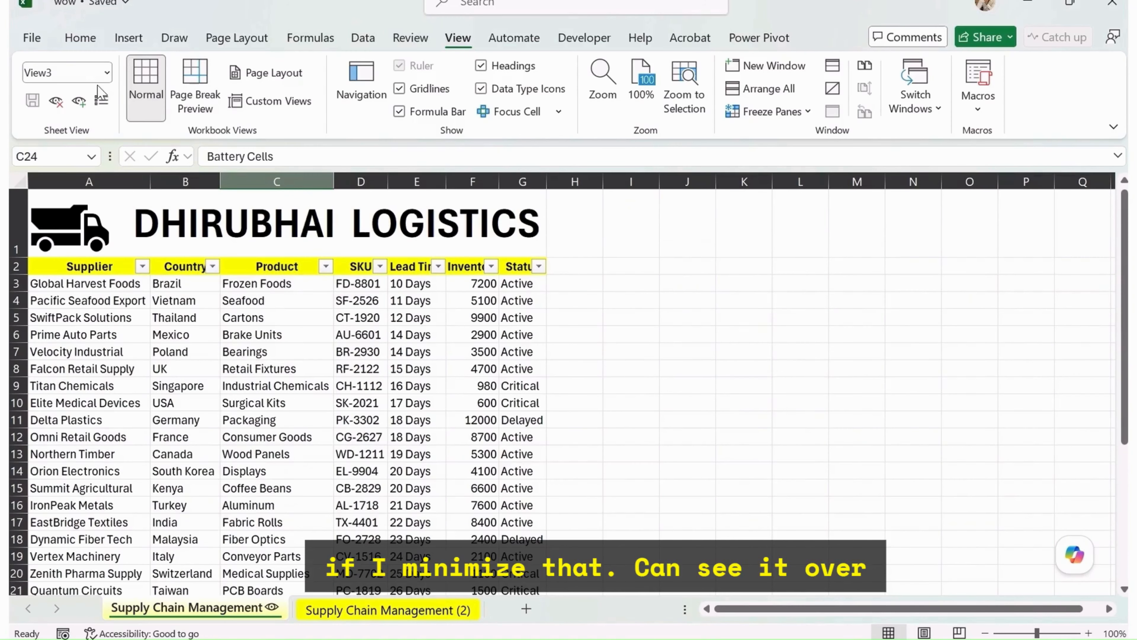
click(107, 72)
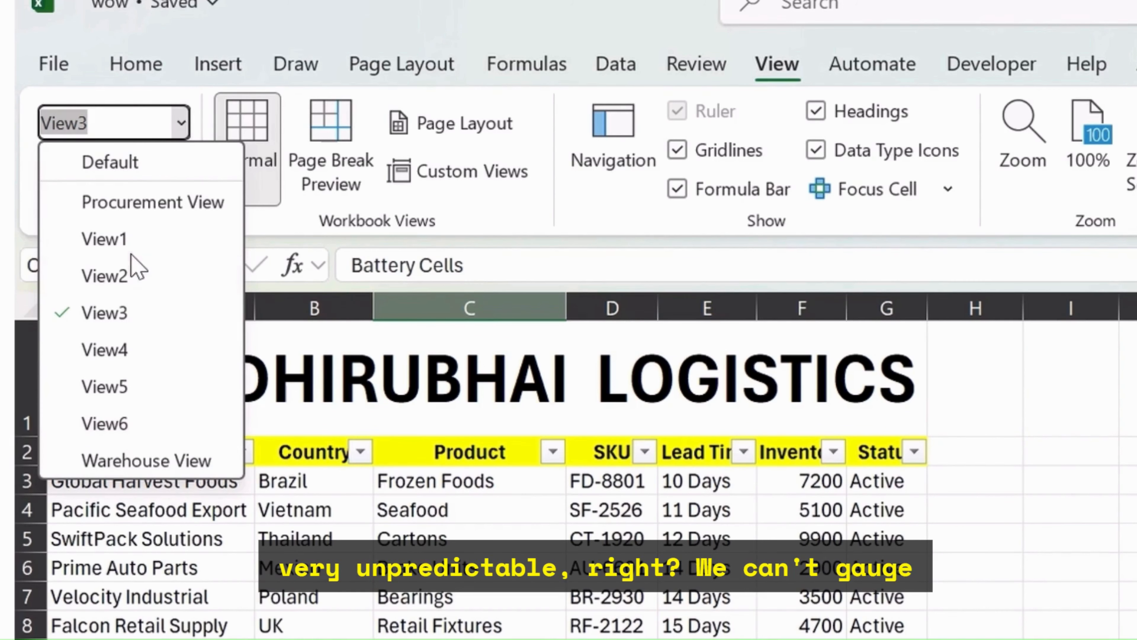
click(163, 200)
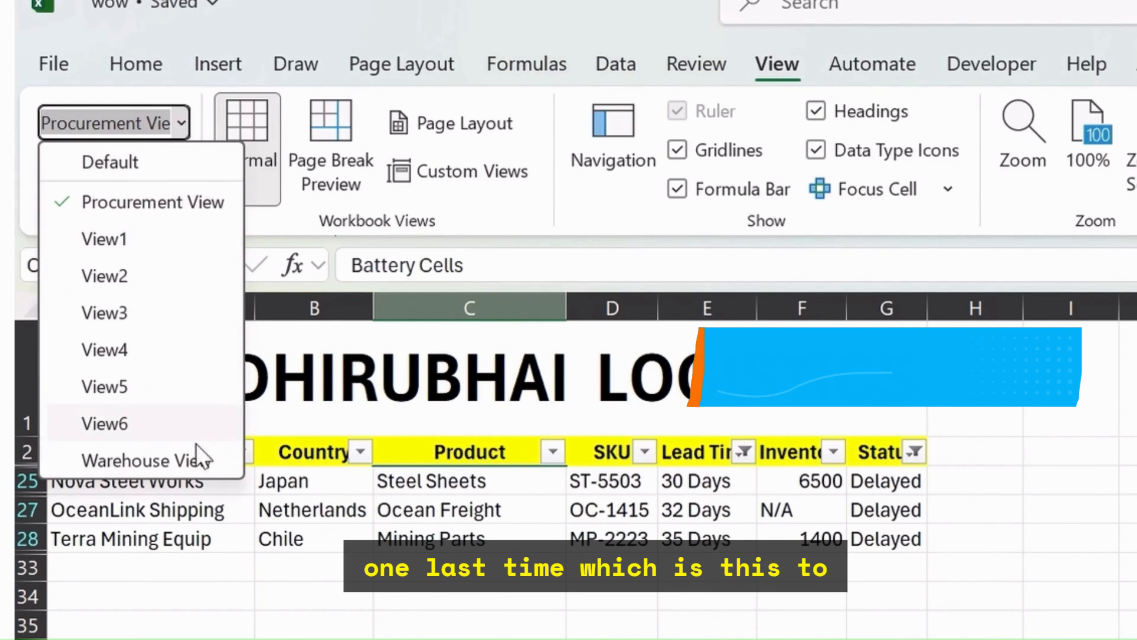
Step: Test the Warehouse View on the Supply Chain Management sheet and go back to the Procurement View
click(199, 458)
click(181, 123)
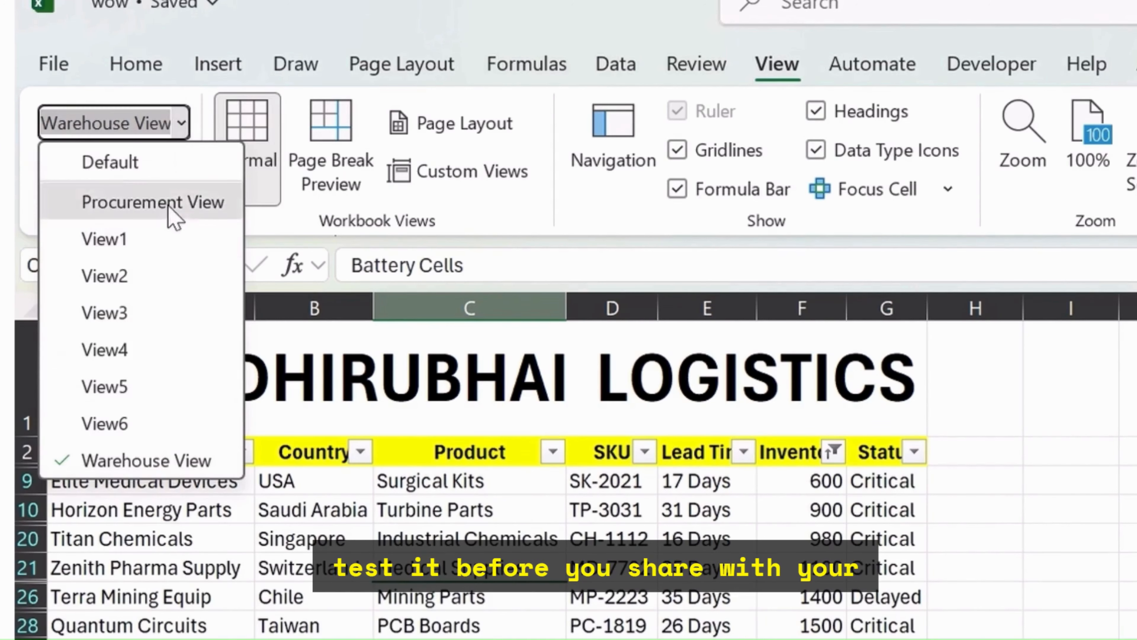
click(173, 214)
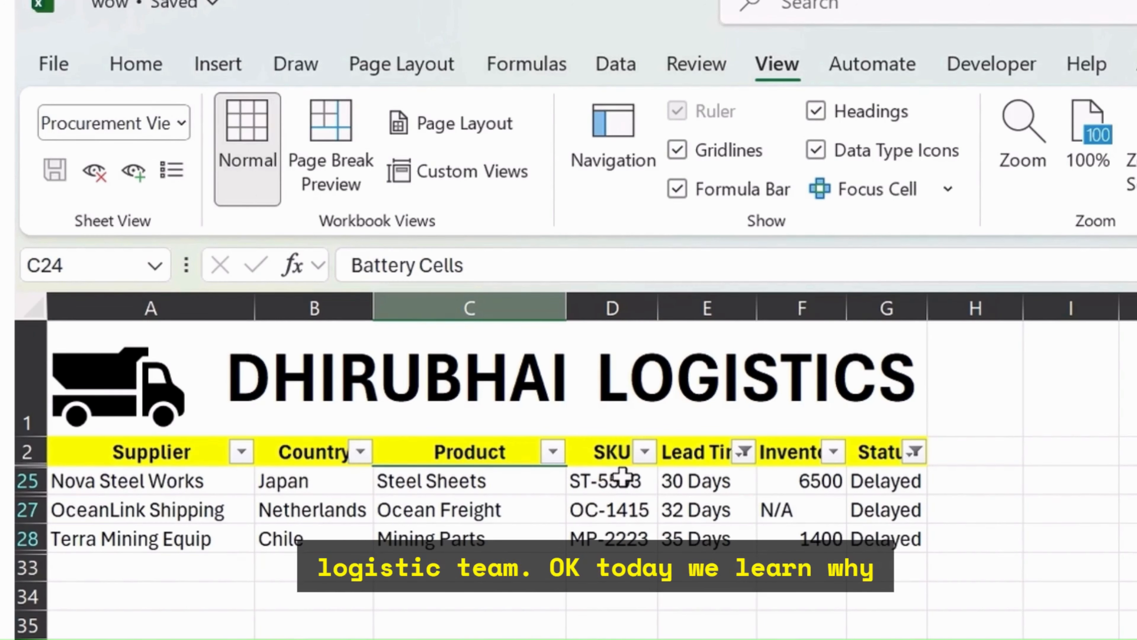